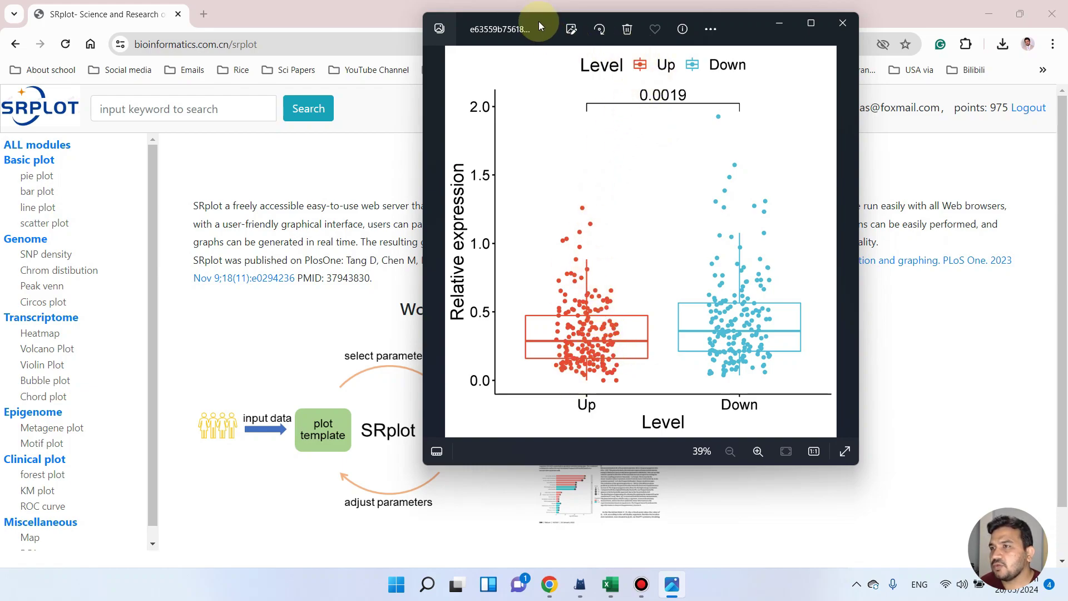
Move the Photos box-plot window aside, minimize it, and open a new browser tab
drag(538, 22, 422, 86)
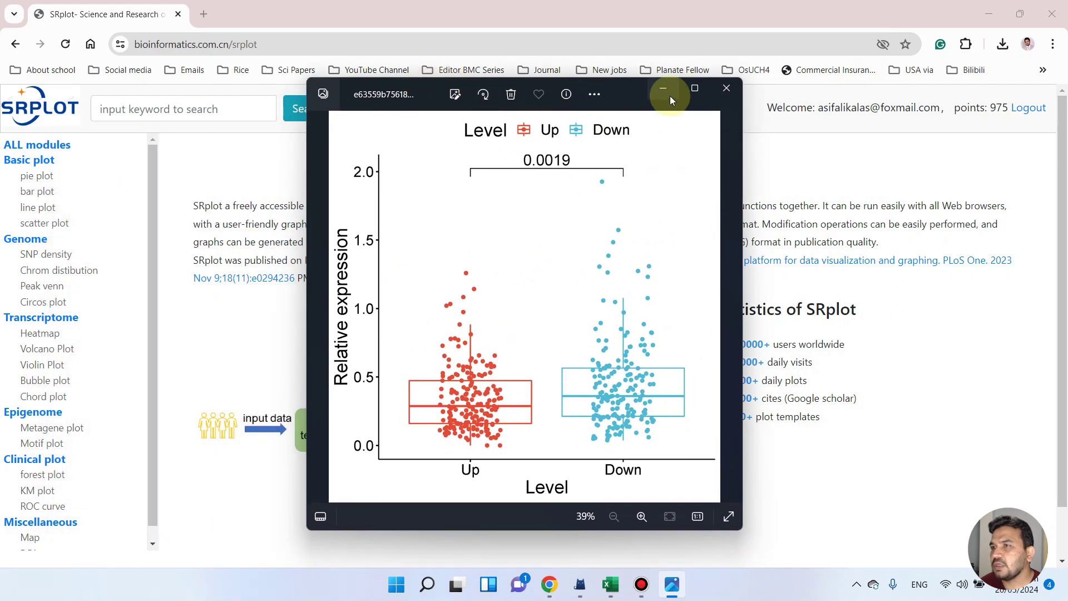
click(666, 89)
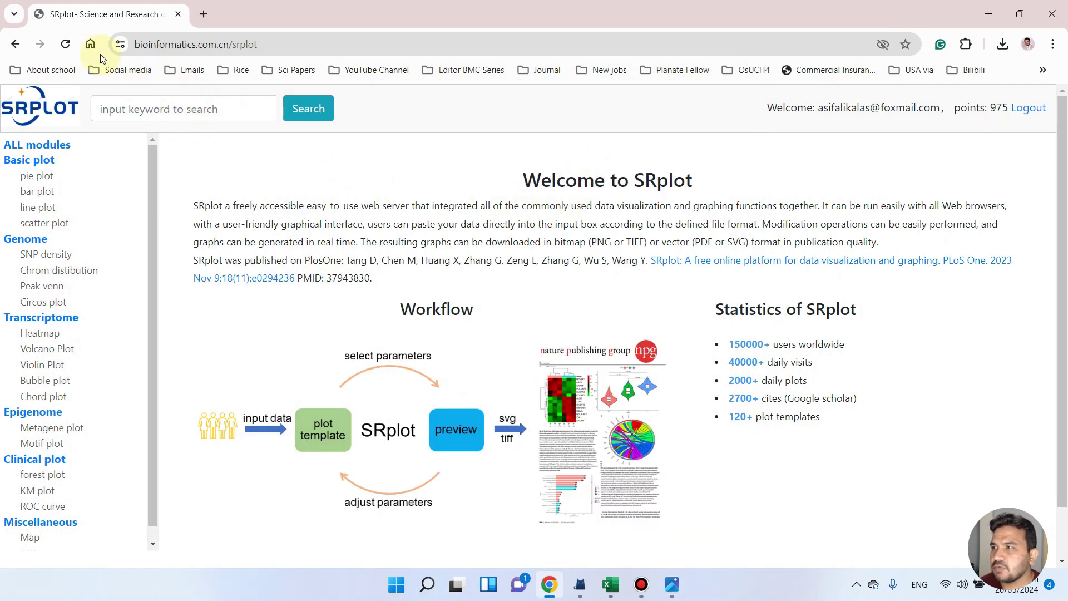
click(204, 14)
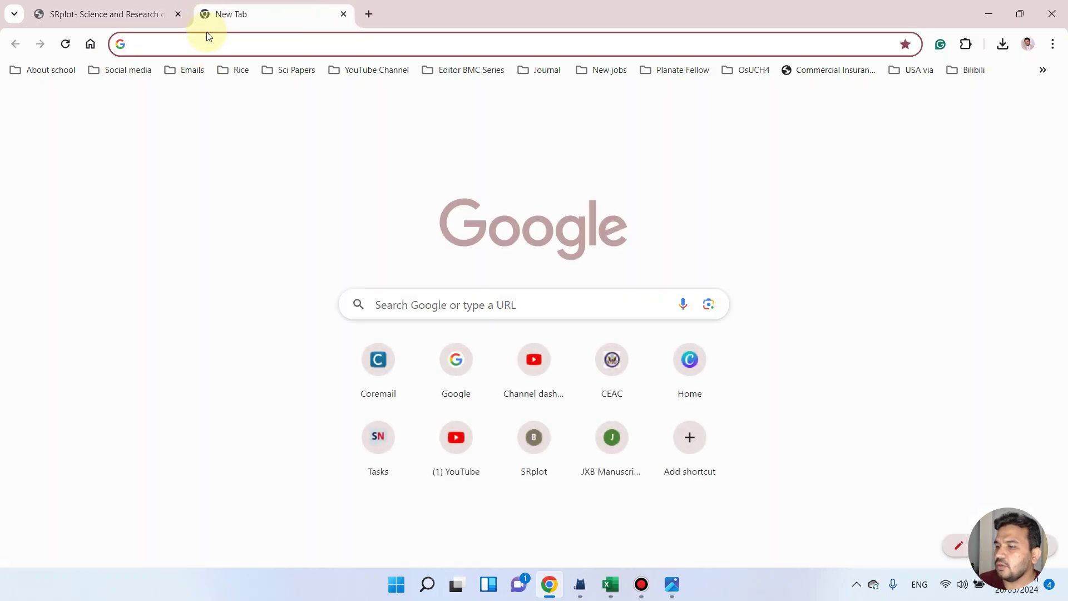
text(bioinformatics.com.cn/en)
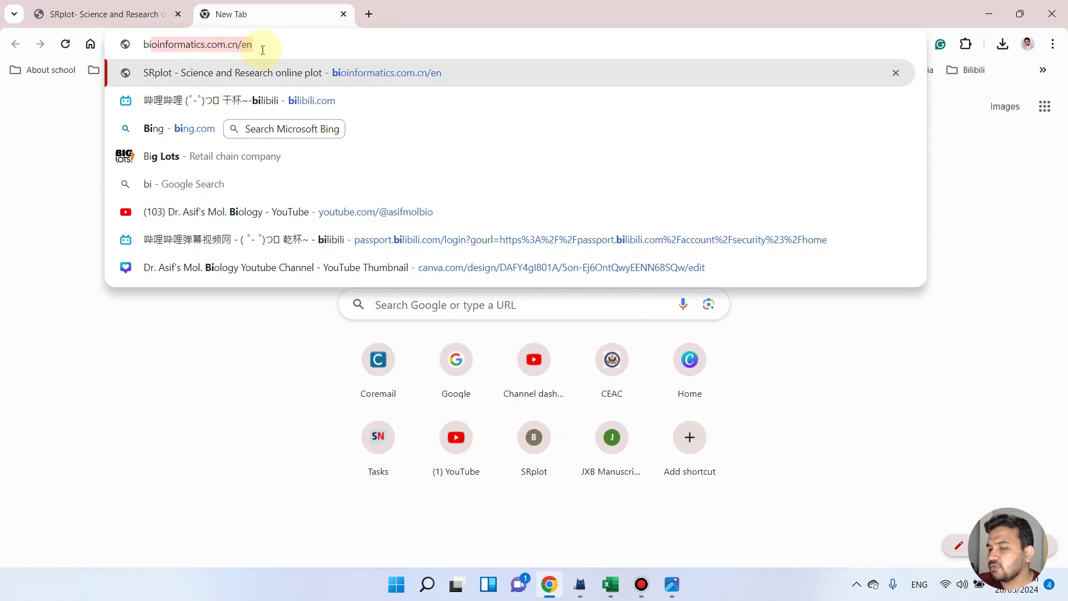
Load the English SRplot site bioinformatics.com.cn/en from the address-bar suggestion
key(Return)
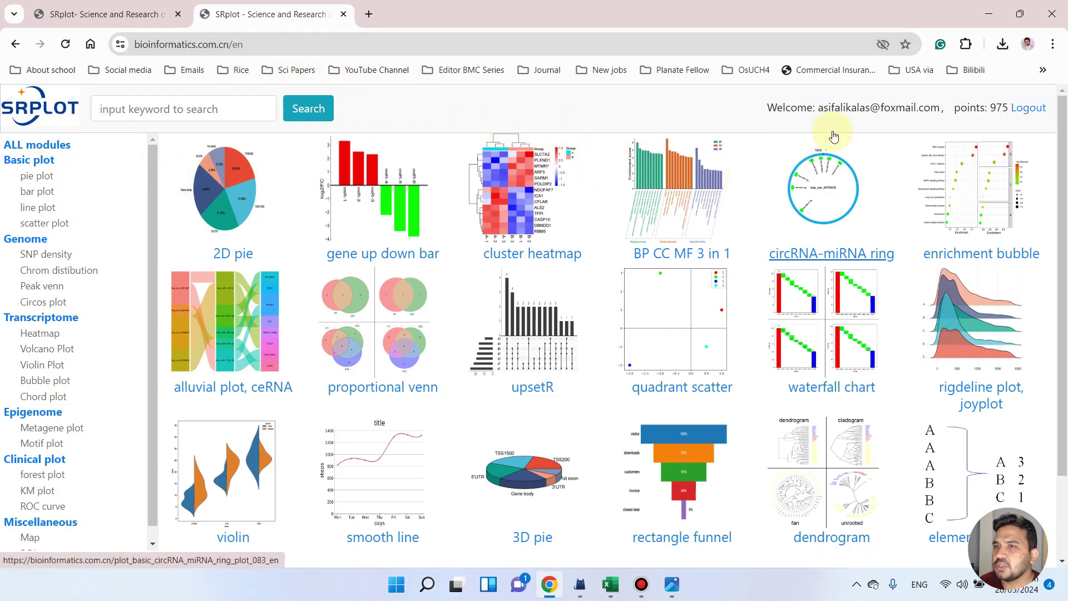
scroll(583, 257, down, 2)
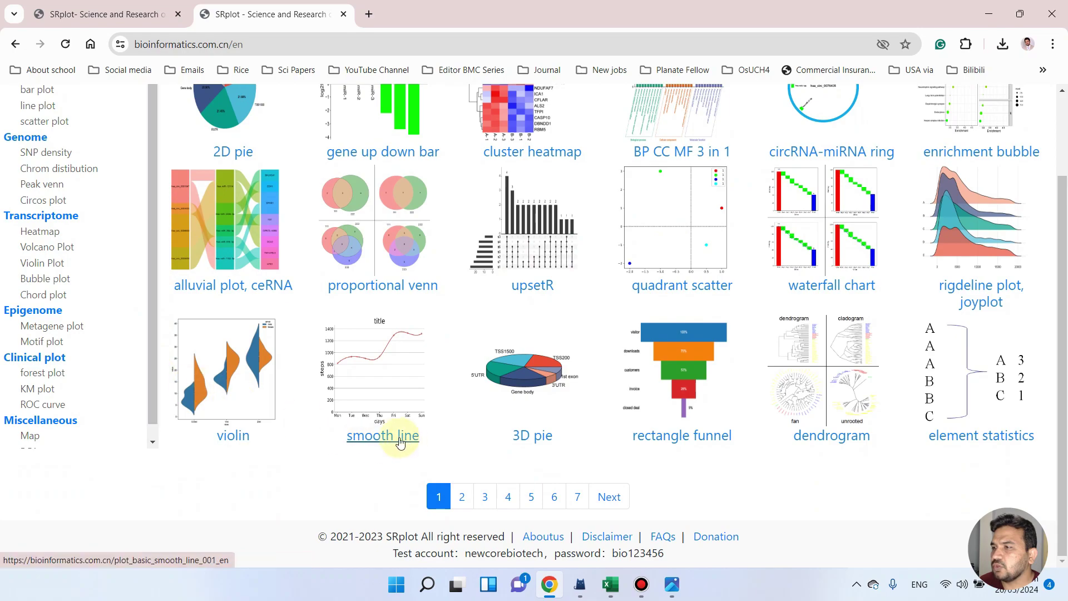
scroll(72, 331, up, 2)
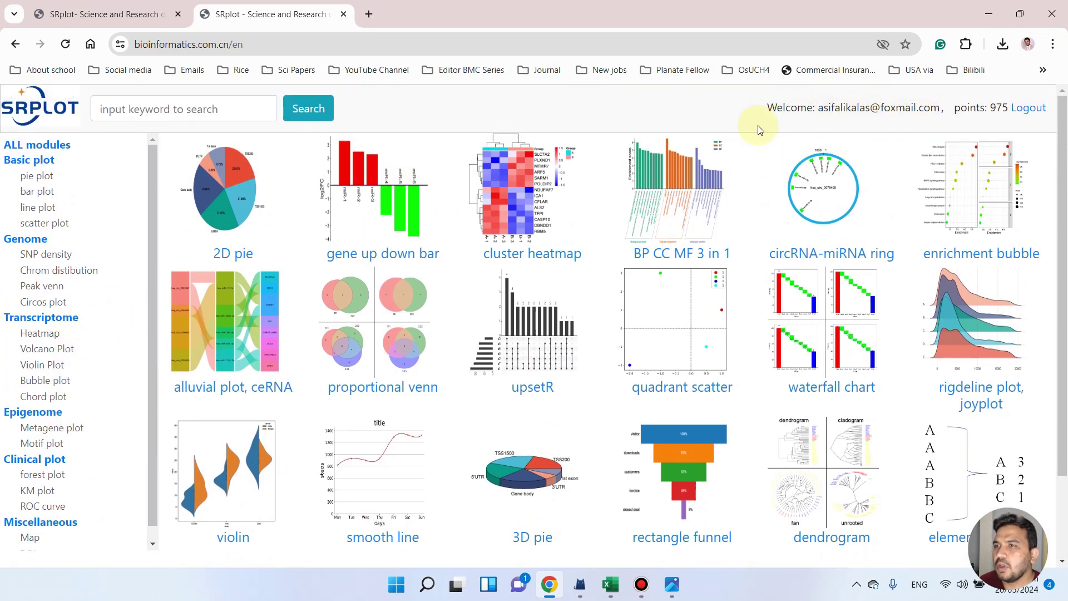
scroll(738, 167, down, 1)
scroll(634, 238, up, 1)
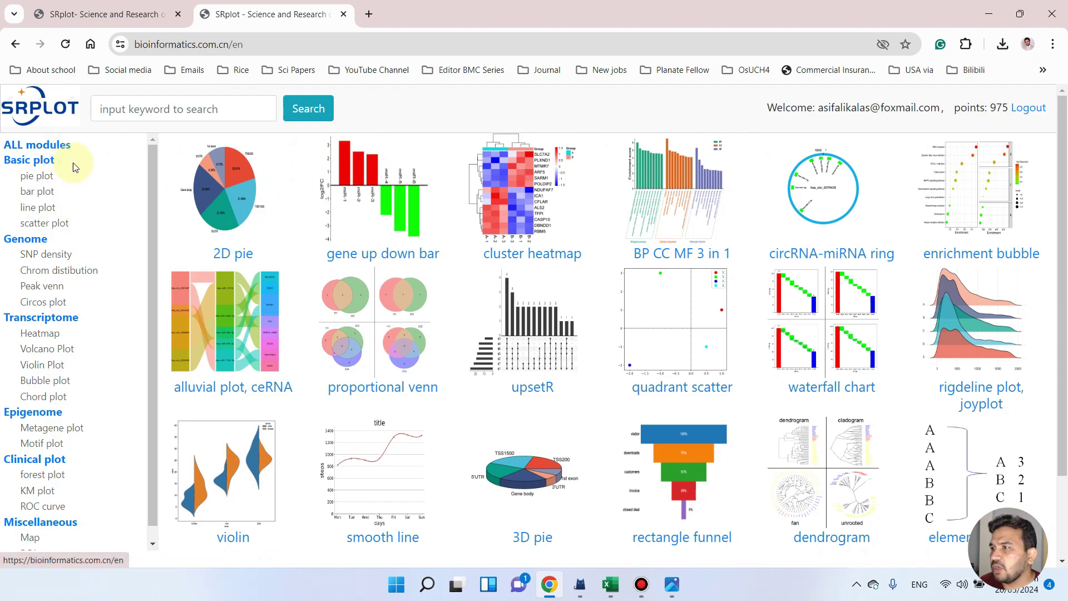
scroll(72, 166, down, 1)
Search the SRplot modules for 'bo' and pick the 'box with jetter' suggestion
click(187, 109)
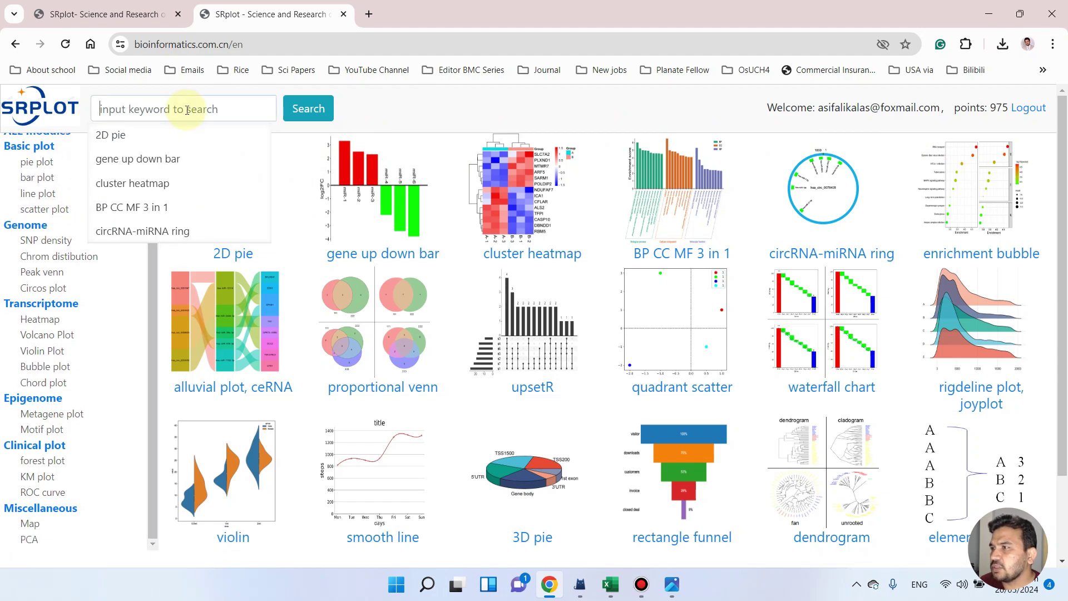
text(bo)
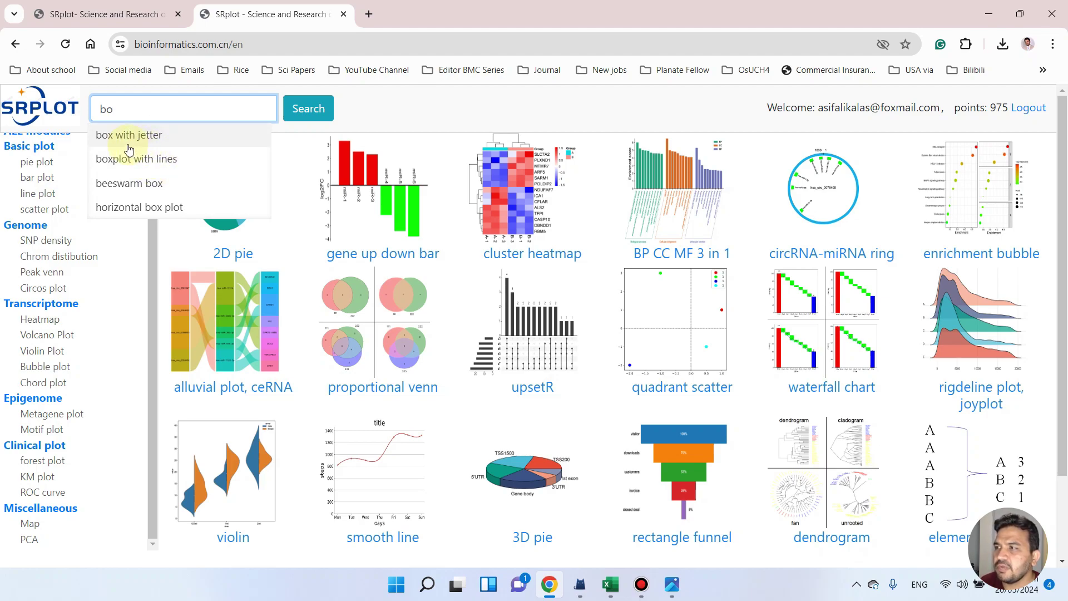
click(135, 136)
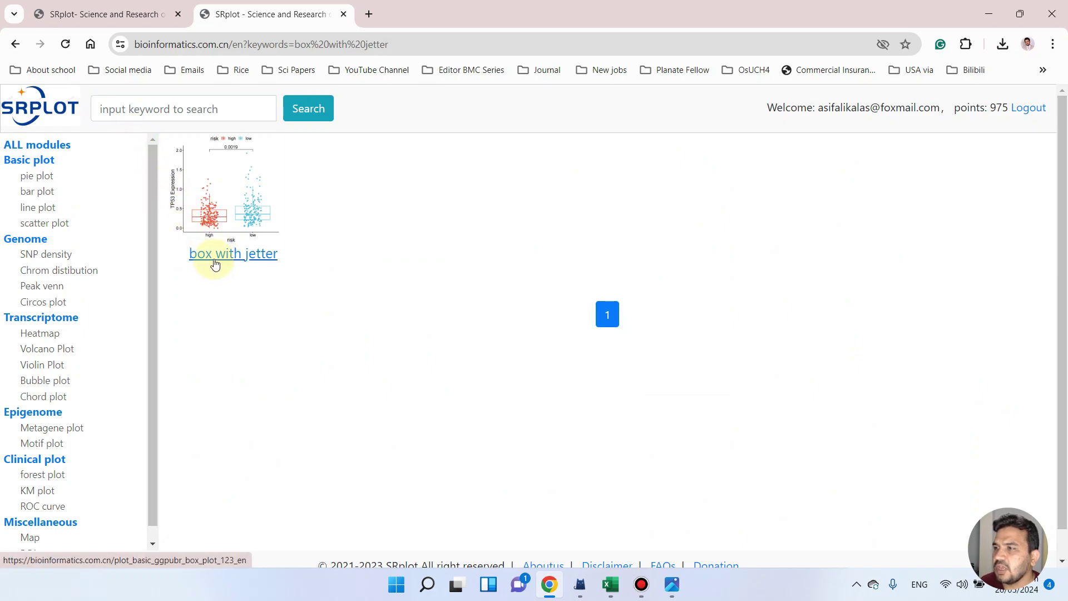
Open the box with jetter and p-value page and focus its Required input data box
click(243, 260)
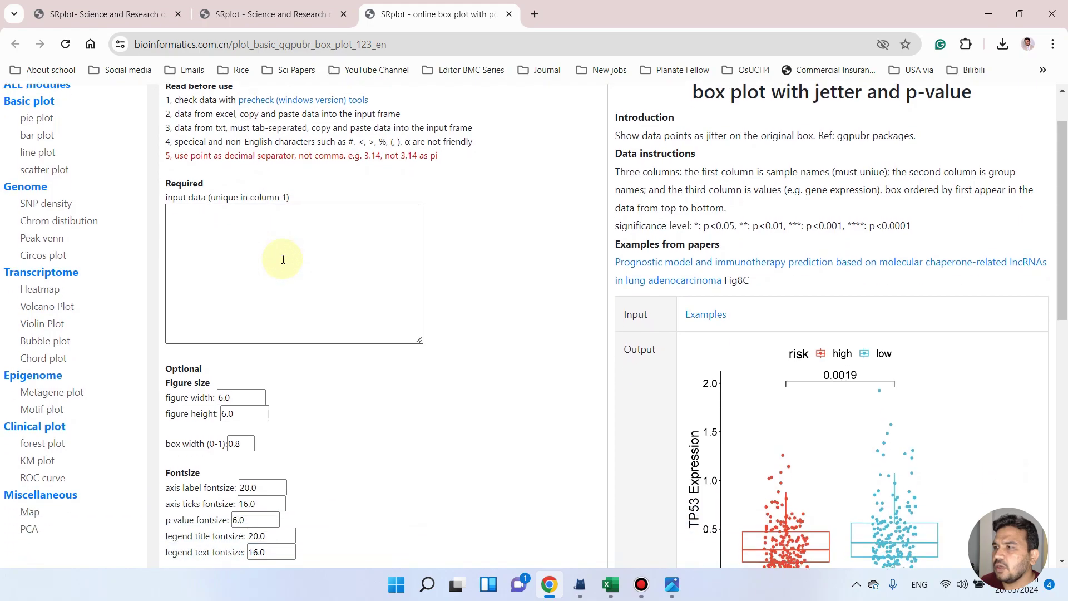
scroll(284, 251, down, 3)
scroll(284, 251, down, 2)
scroll(317, 243, up, 2)
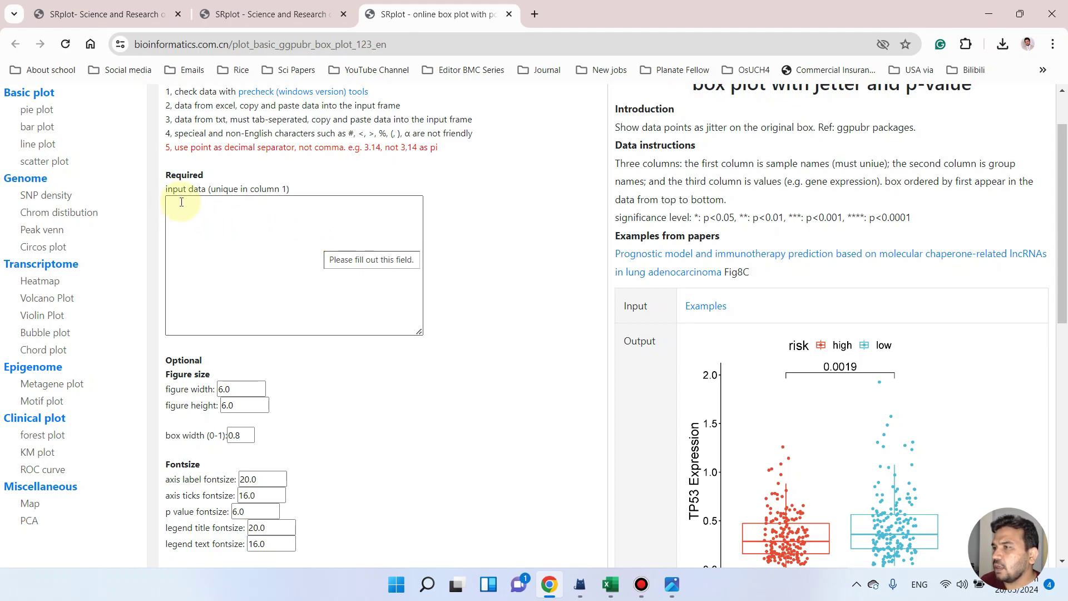
click(200, 216)
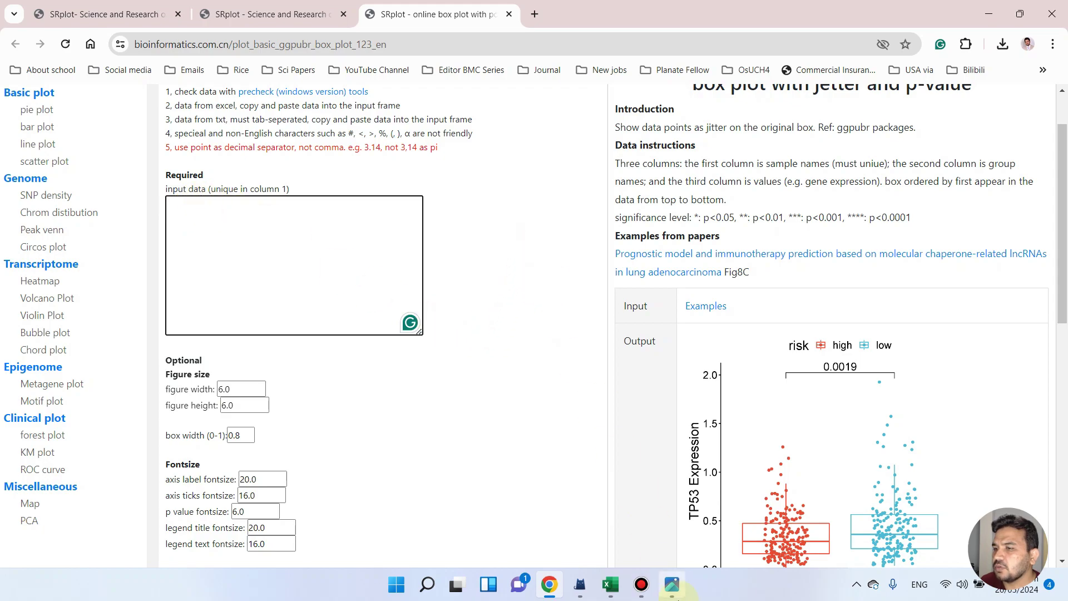
click(610, 584)
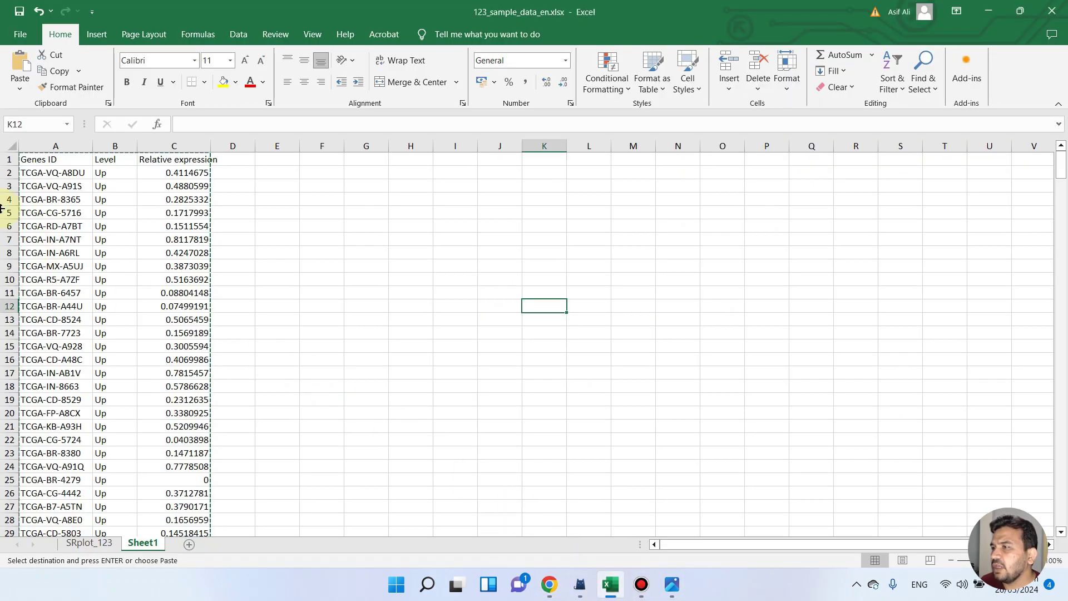
Review the sample sheet, then select columns A–C: Genes ID, Level and Relative expression
click(55, 146)
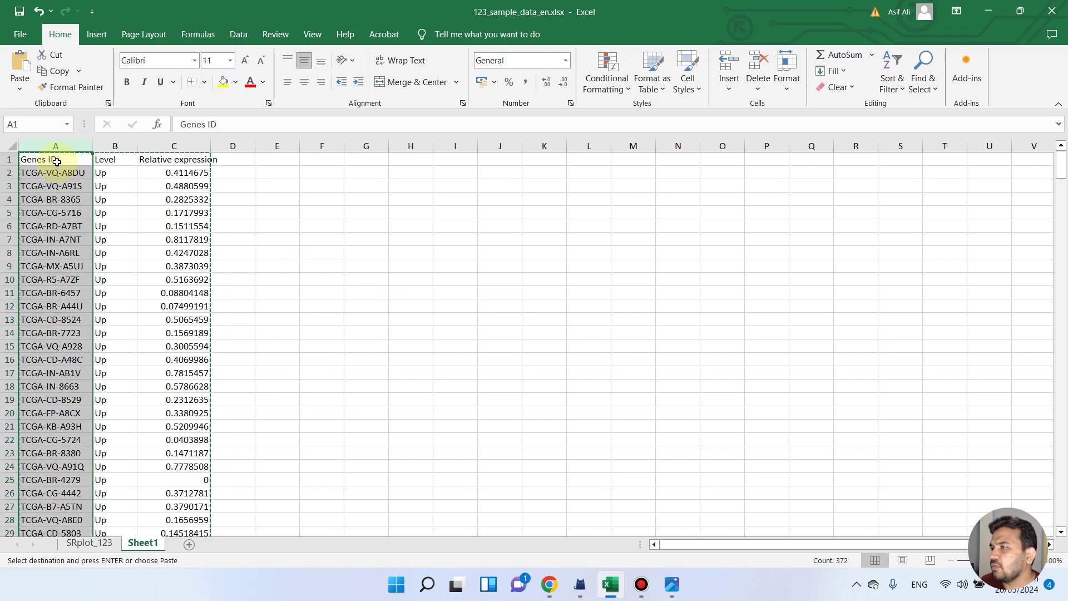
scroll(66, 250, down, 5)
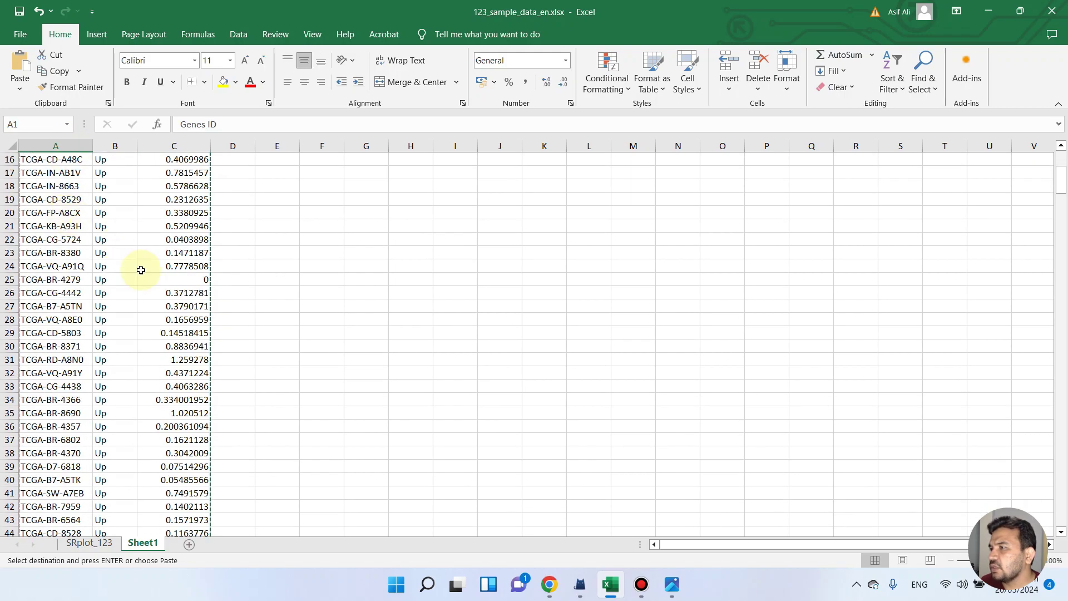
scroll(141, 271, up, 5)
click(108, 158)
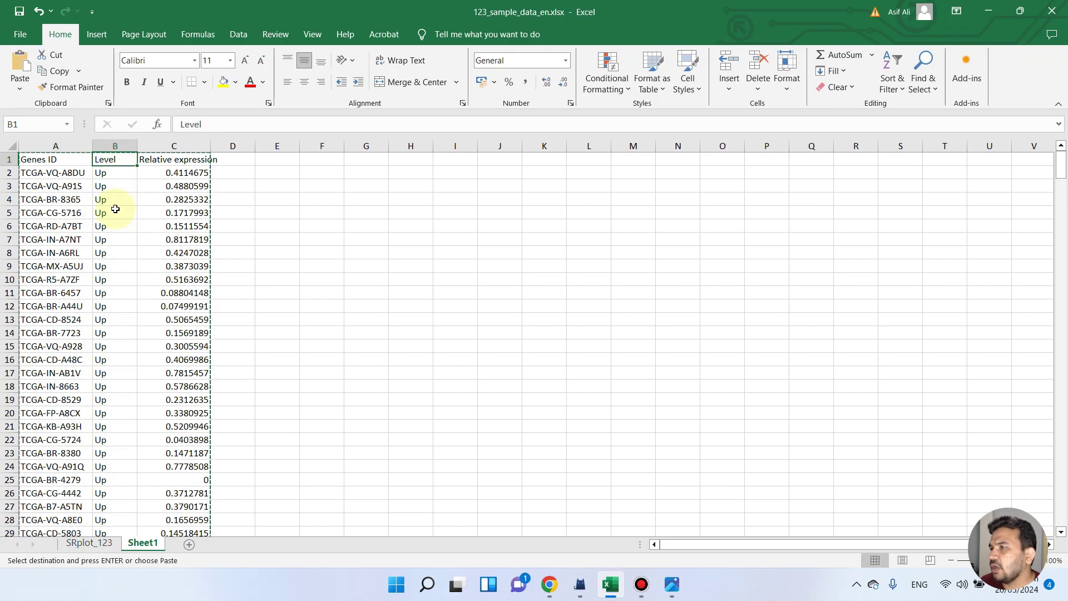
scroll(114, 209, down, 4)
scroll(113, 250, down, 4)
scroll(109, 284, down, 4)
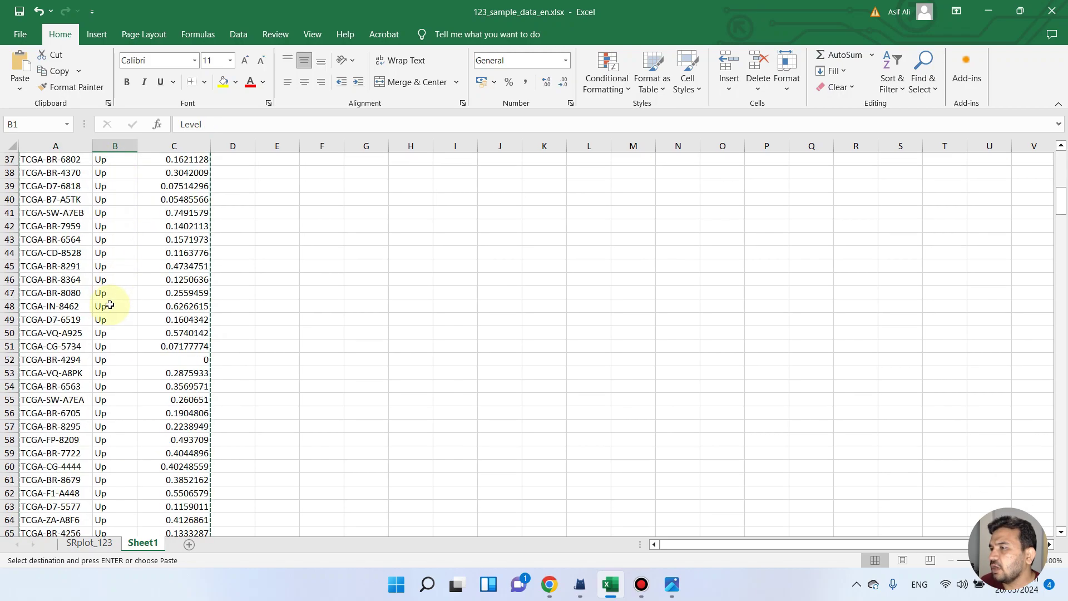
drag(1060, 208, 1053, 355)
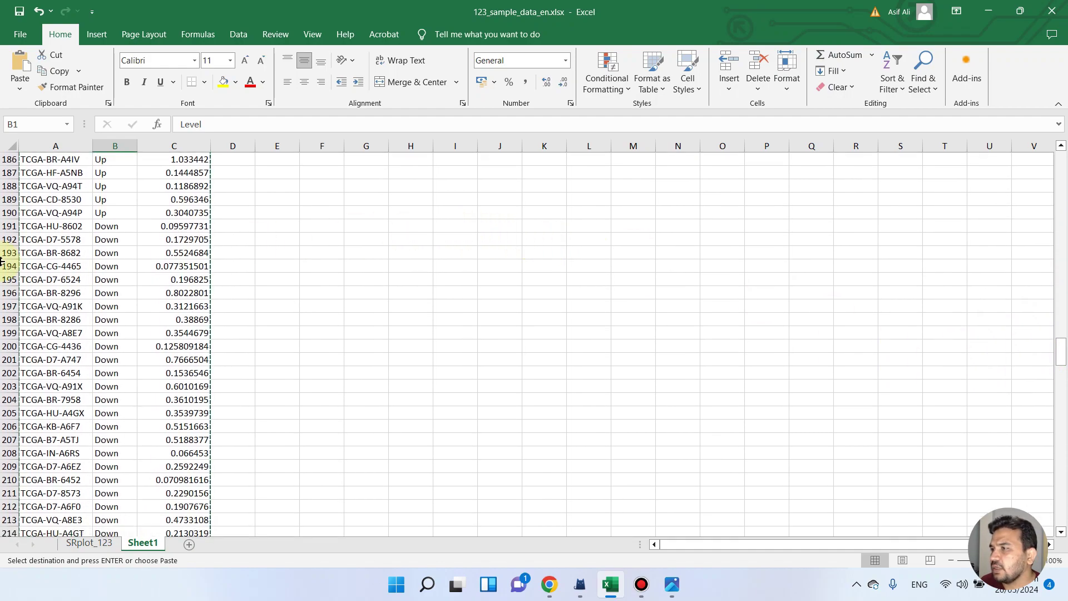
scroll(100, 250, down, 1)
scroll(108, 275, down, 3)
scroll(117, 317, down, 3)
scroll(117, 317, down, 5)
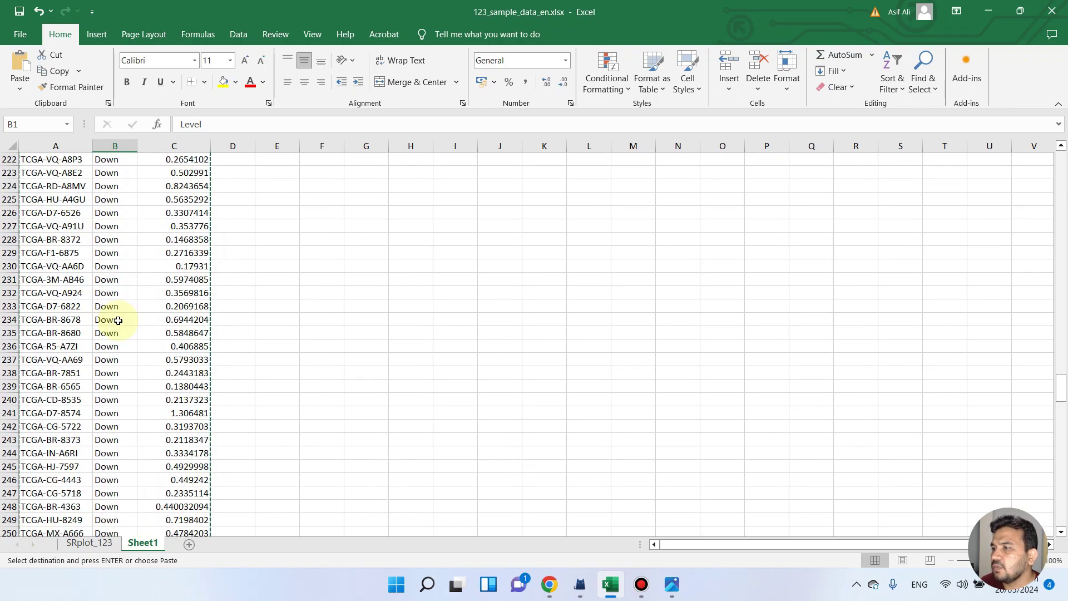
scroll(117, 317, down, 5)
scroll(121, 367, down, 5)
scroll(122, 379, down, 6)
scroll(123, 379, down, 5)
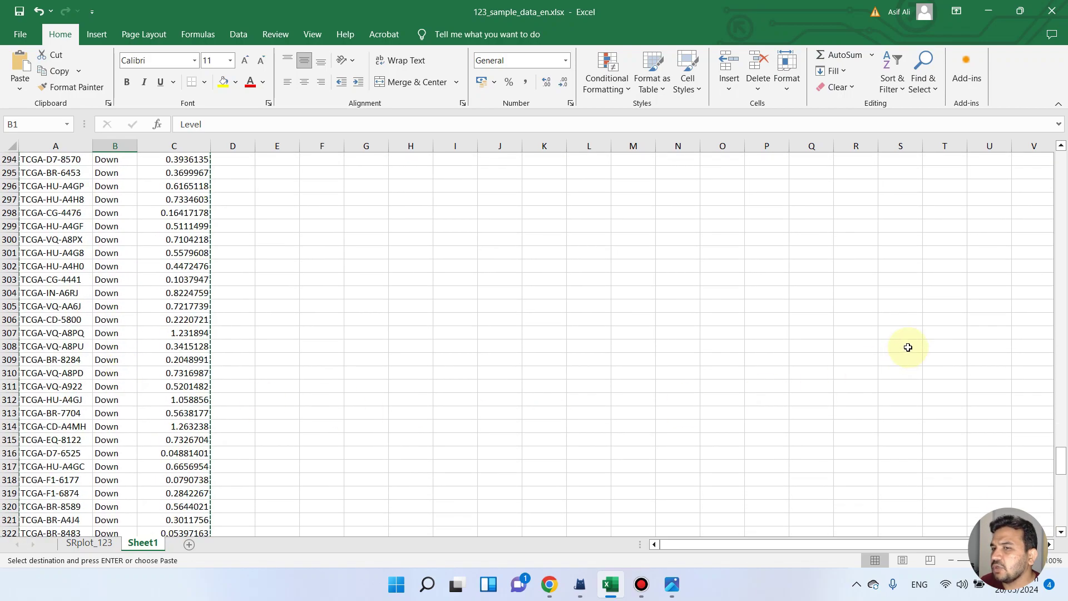
drag(1060, 467, 1060, 457)
click(1035, 198)
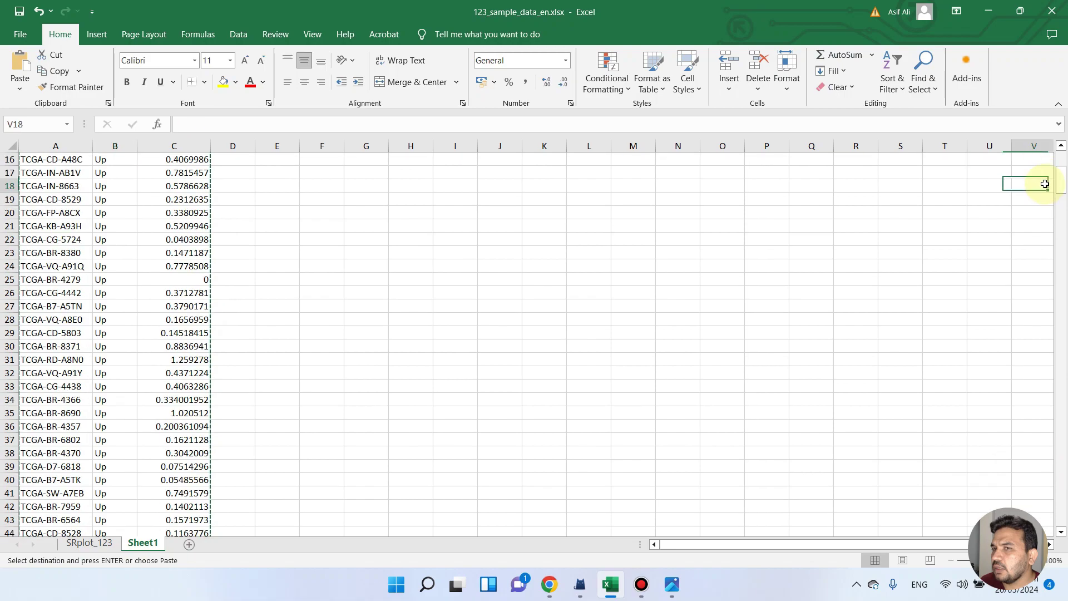
drag(1060, 184, 1059, 148)
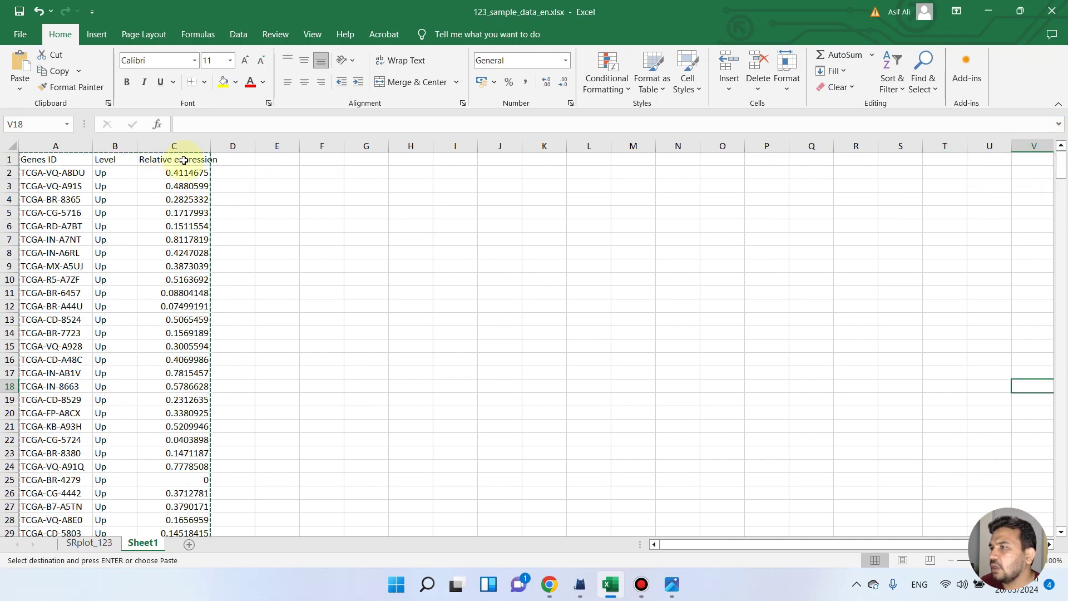
click(163, 160)
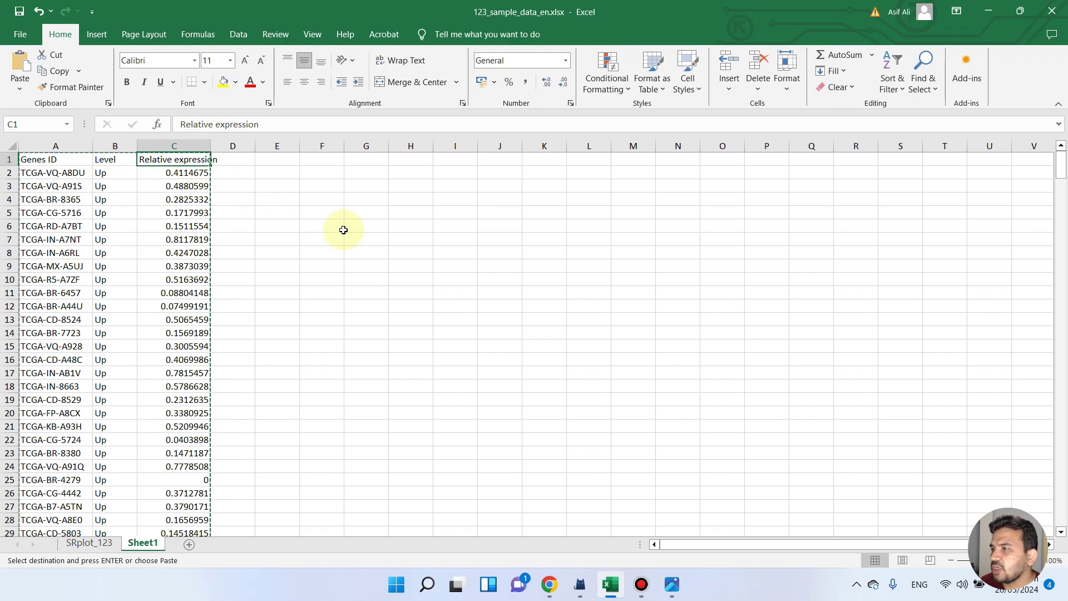
click(321, 226)
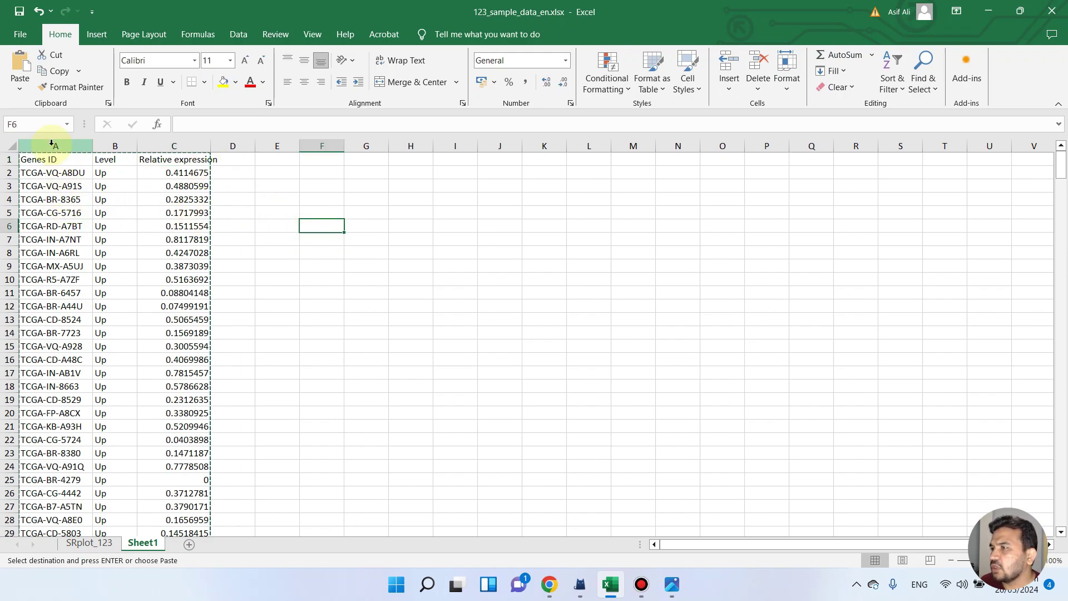
drag(55, 147, 173, 146)
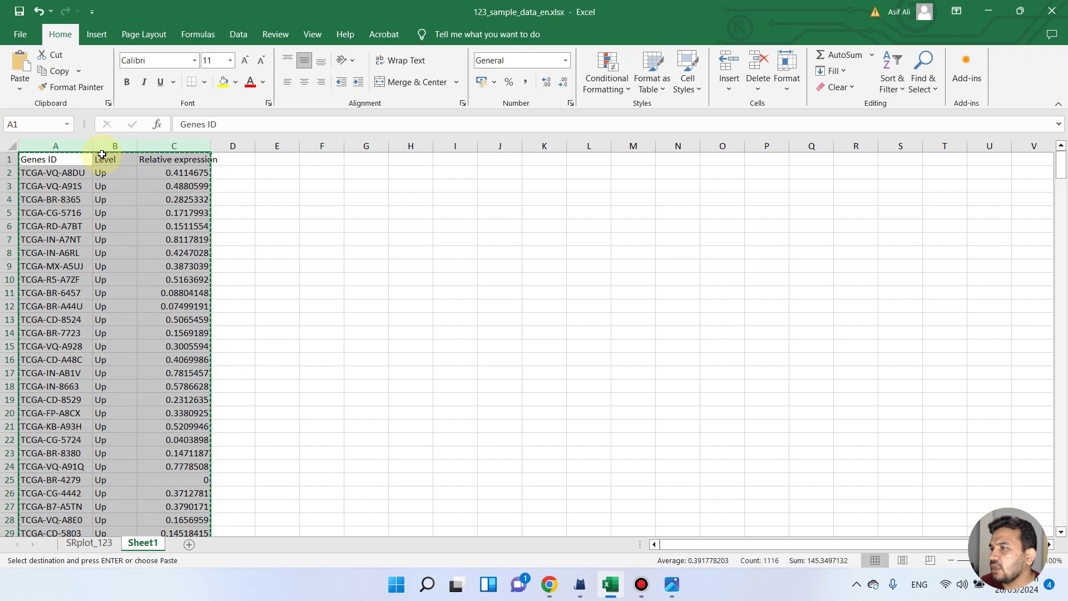
Copy the selected gene columns and paste them into SRplot's input data box
right_click(175, 185)
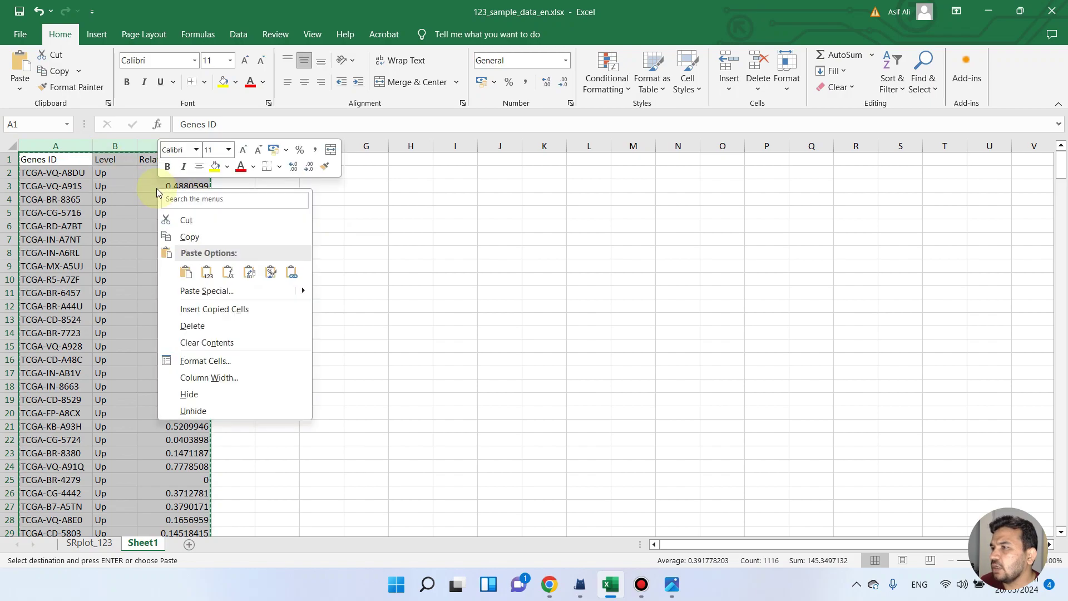
click(190, 238)
click(988, 11)
click(178, 277)
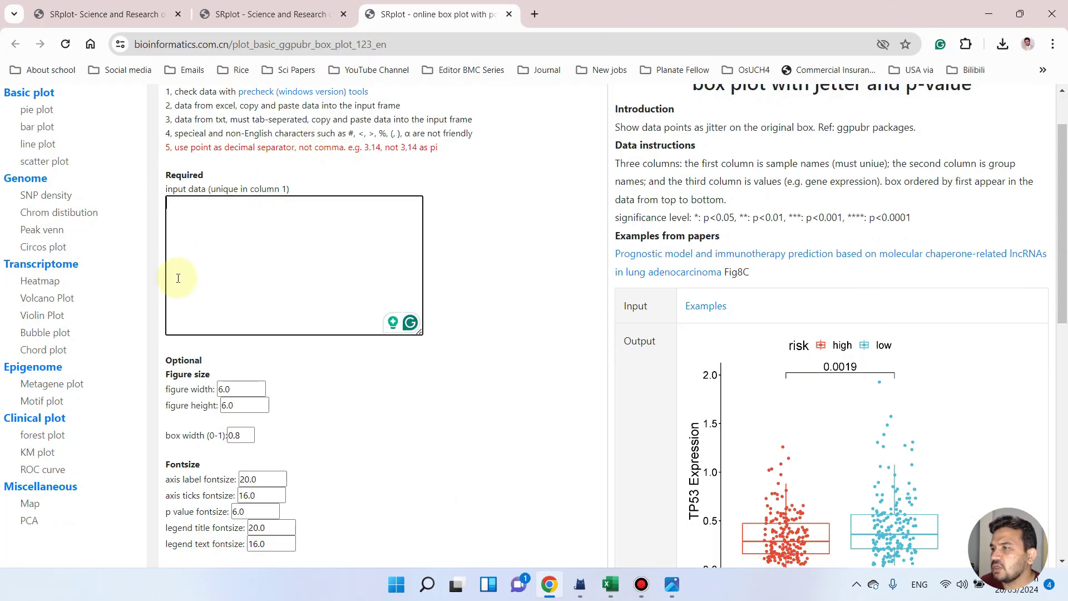
key(ctrl+v)
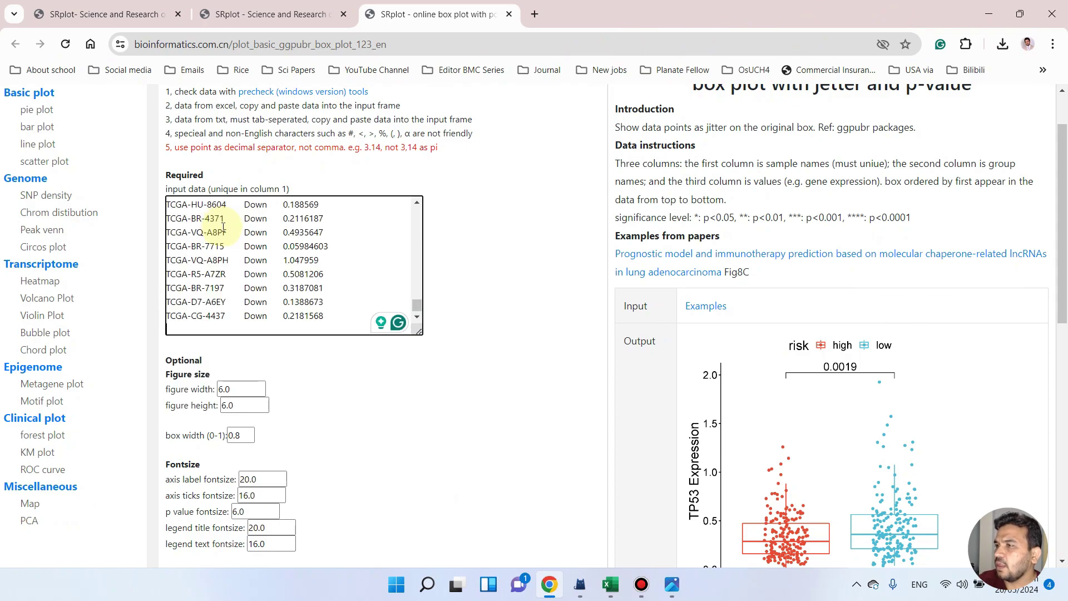
drag(416, 305, 412, 202)
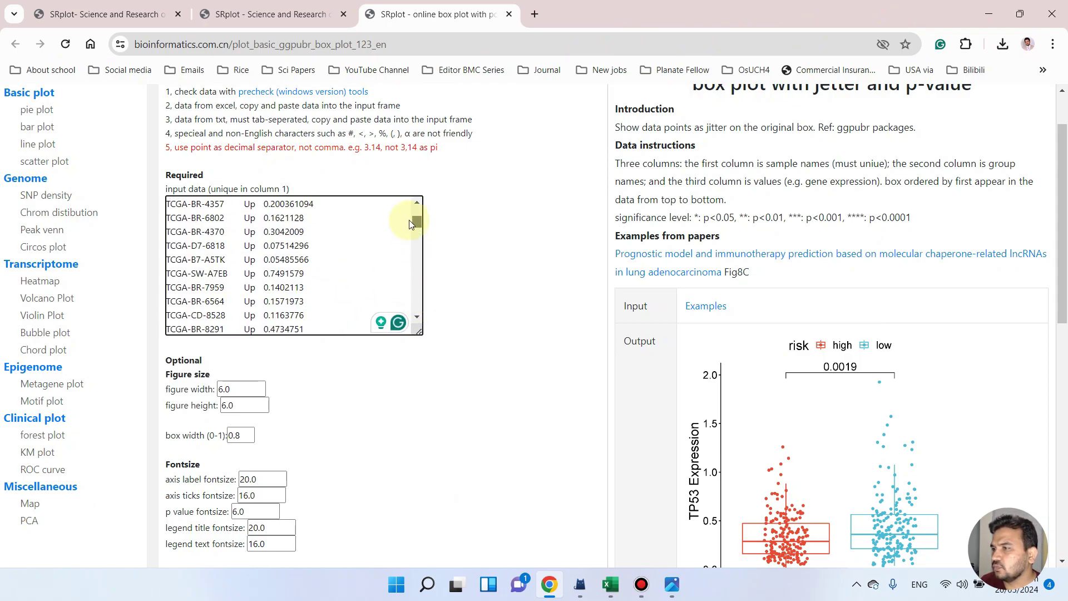
scroll(267, 350, down, 2)
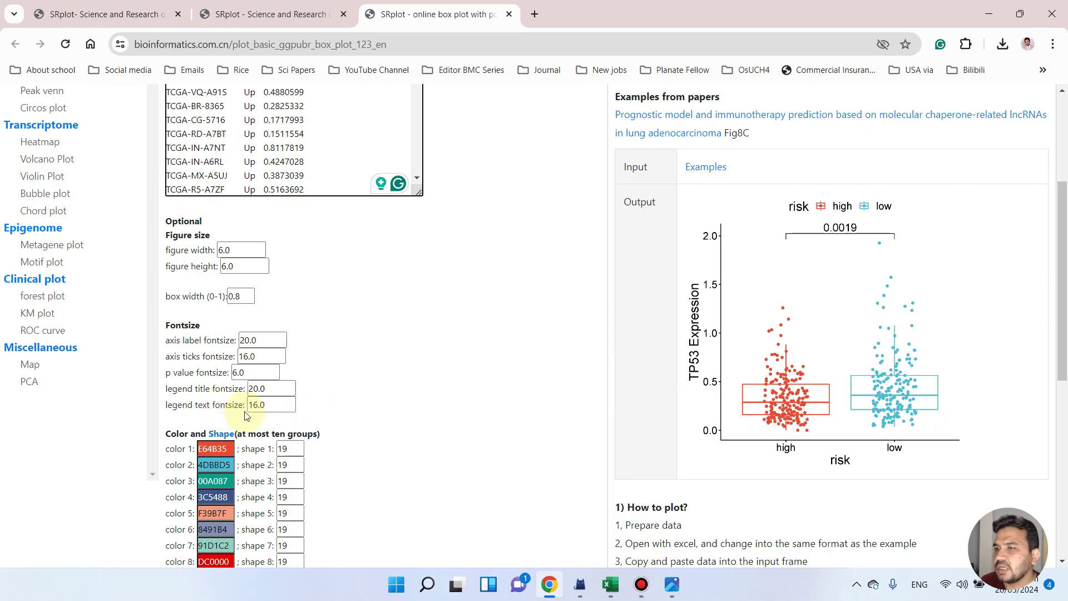
scroll(601, 392, down, 2)
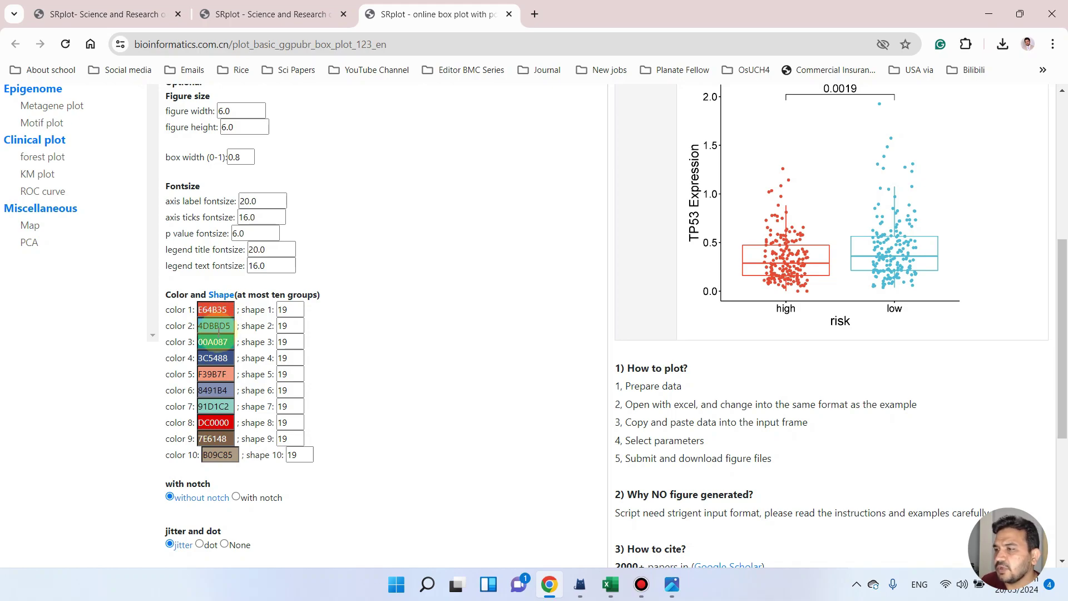
scroll(215, 334, down, 1)
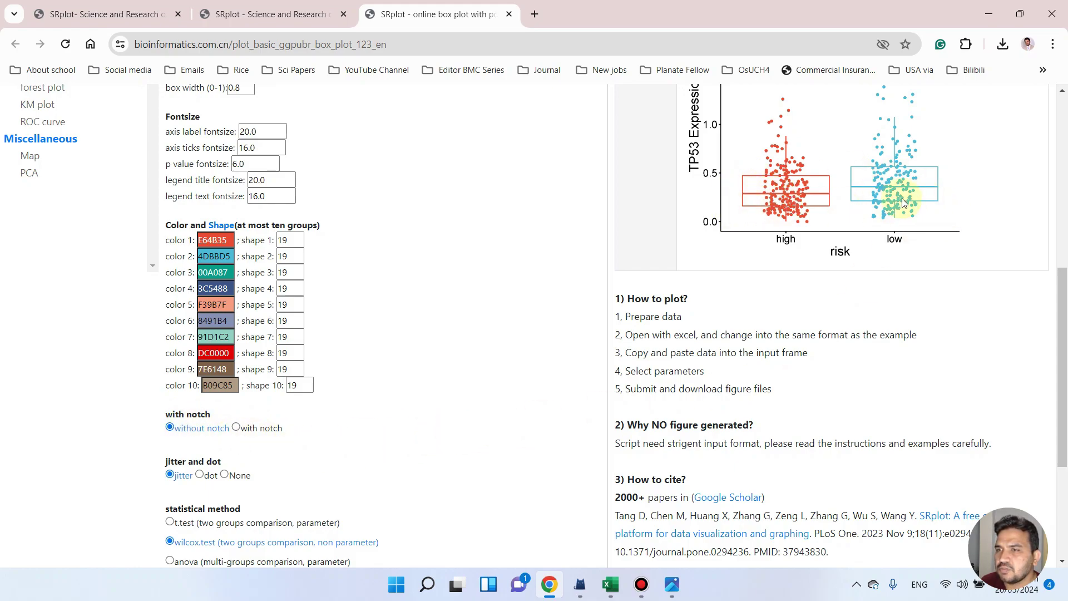
scroll(317, 442, down, 1)
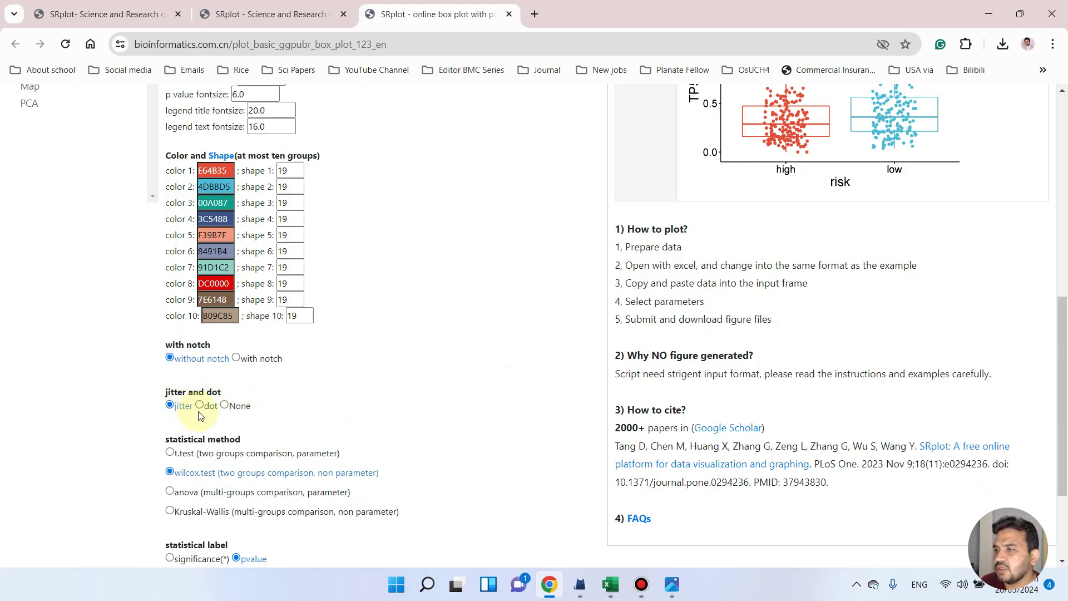
scroll(200, 414, up, 1)
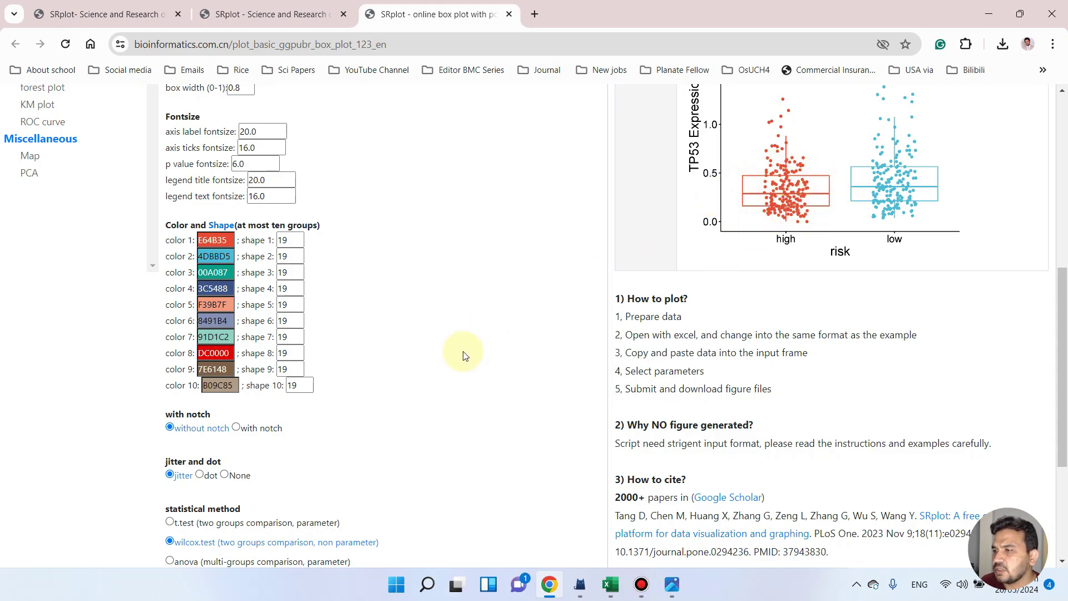
scroll(234, 480, down, 1)
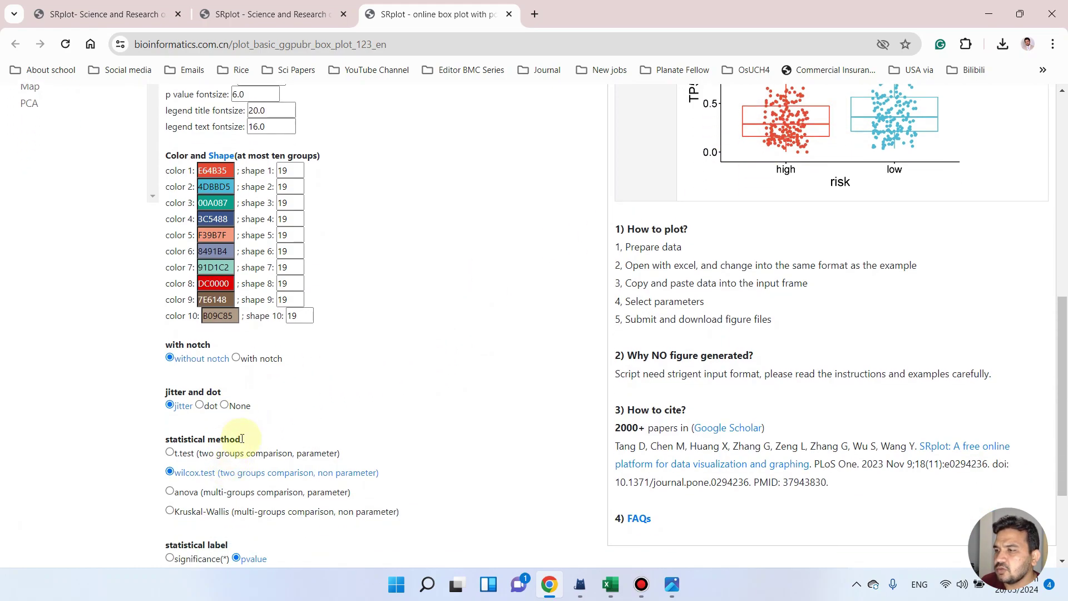
scroll(242, 440, down, 1)
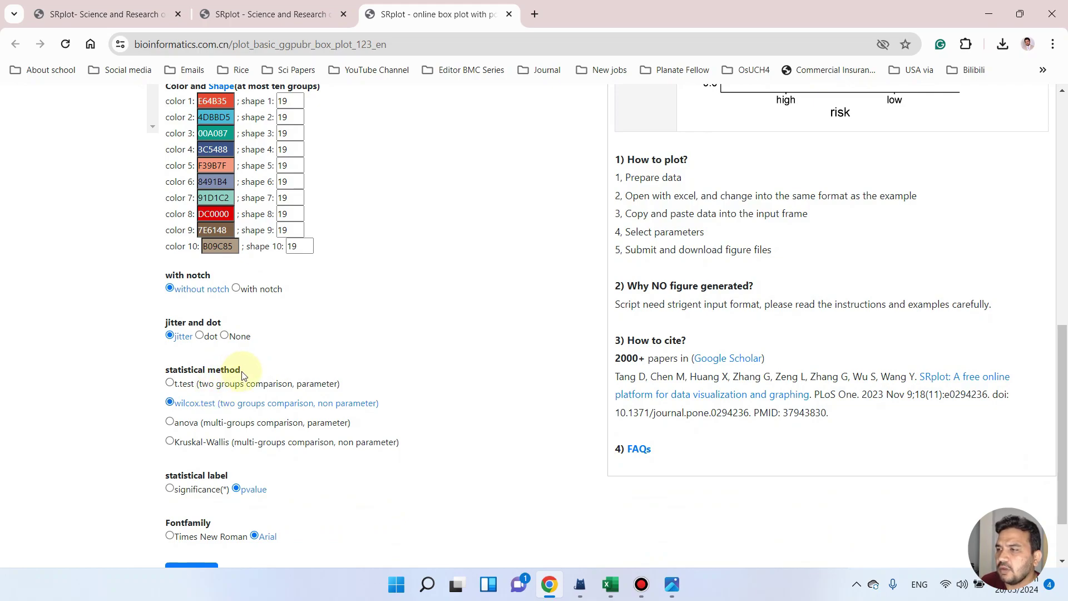
Compare the test options, then settle on t.test with the pvalue statistical label
drag(243, 373, 146, 370)
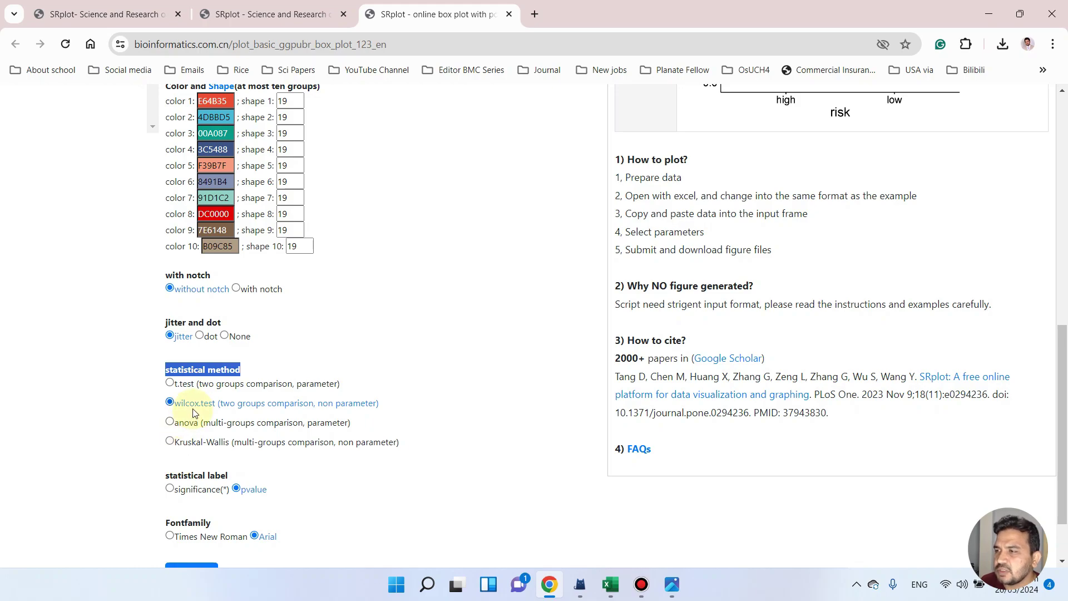
click(170, 383)
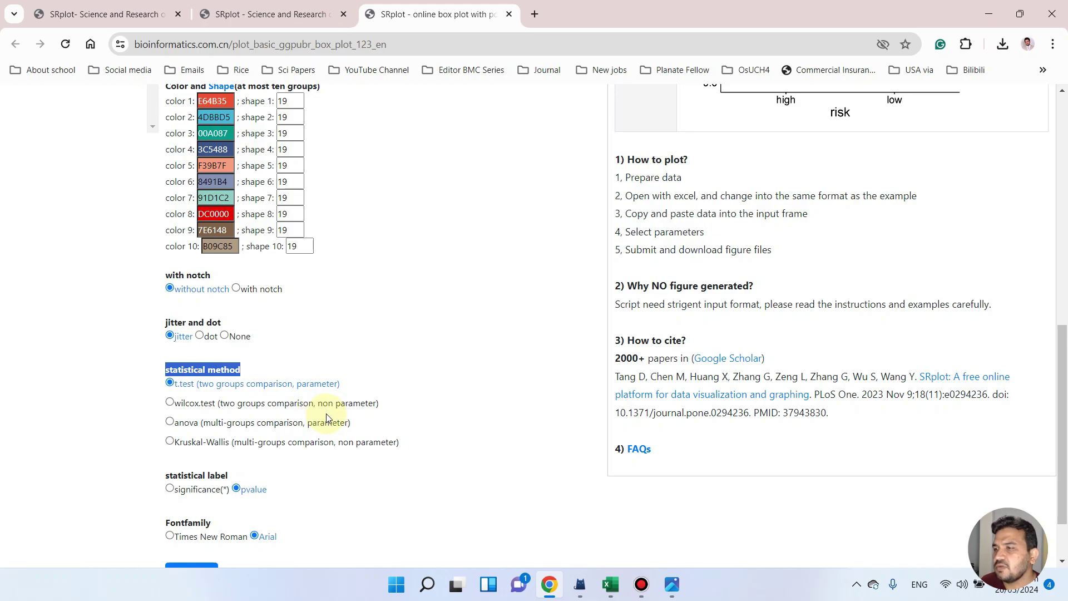
click(170, 422)
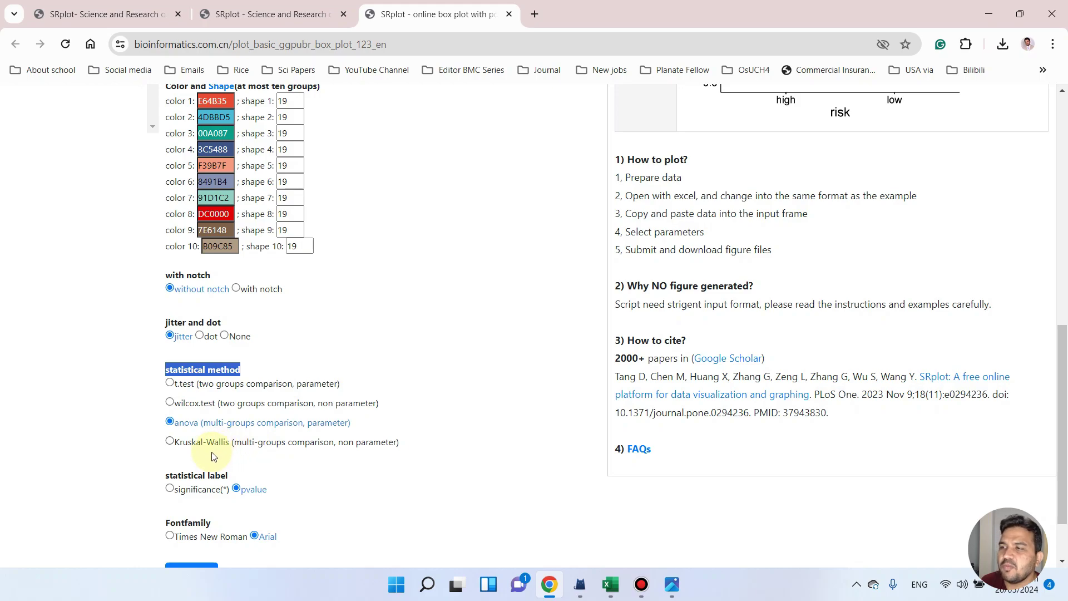
click(170, 442)
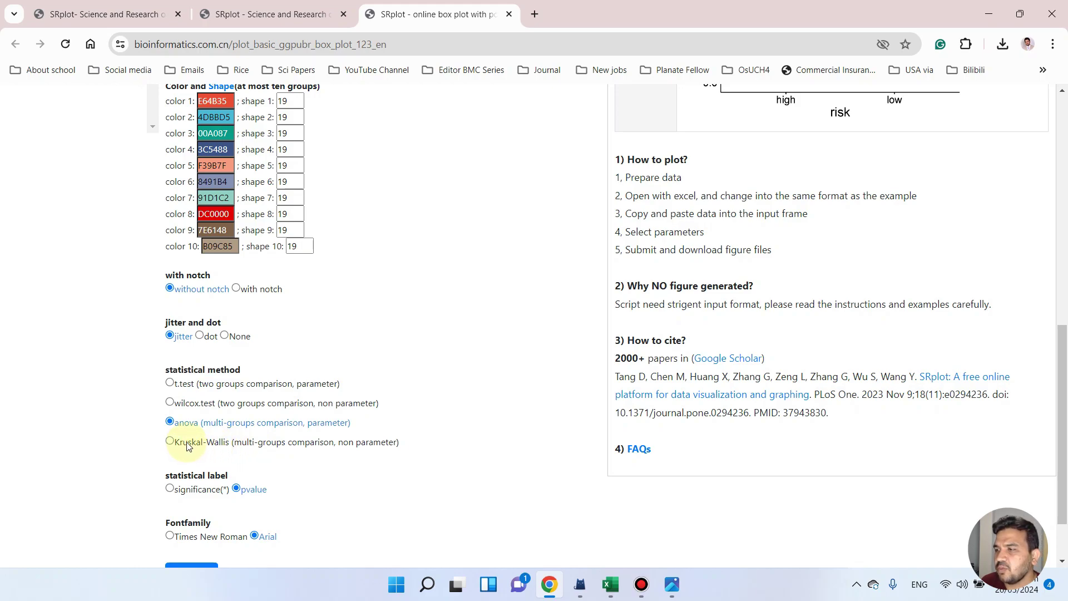
click(171, 402)
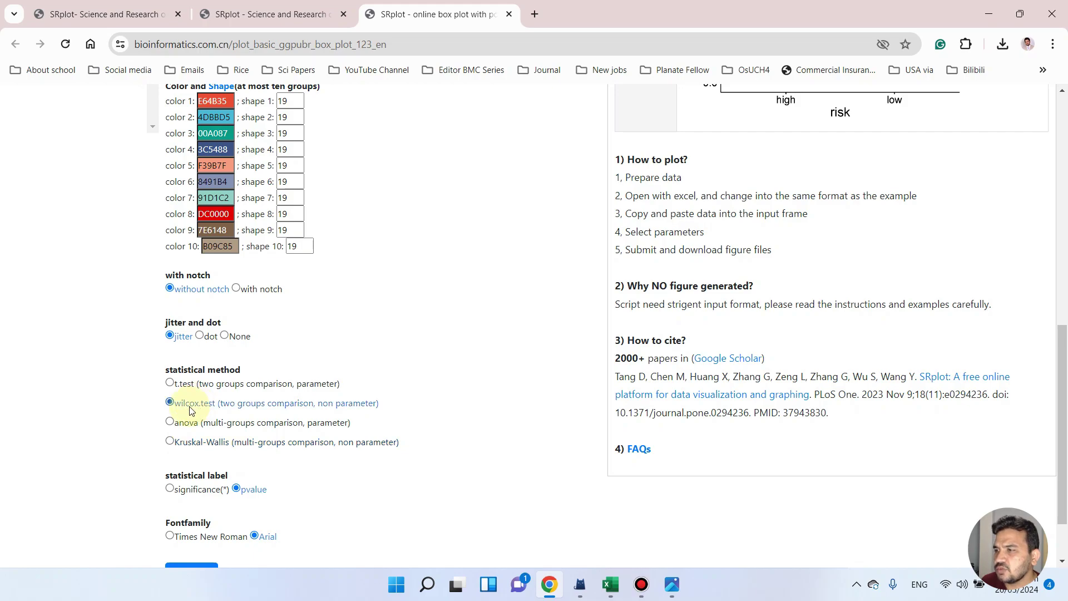
click(170, 382)
scroll(192, 467, down, 1)
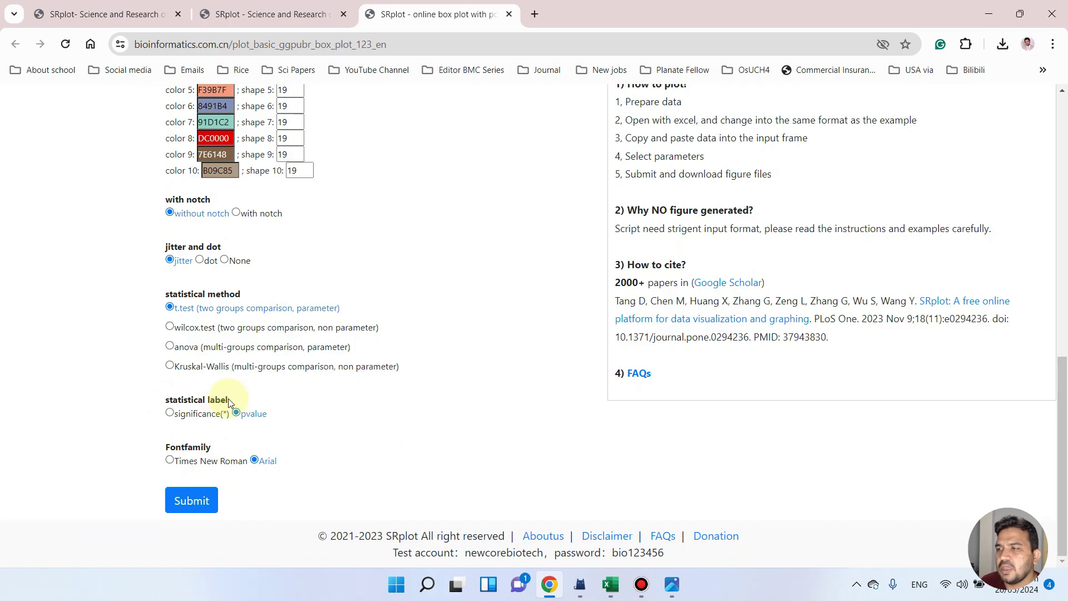
drag(231, 403, 177, 390)
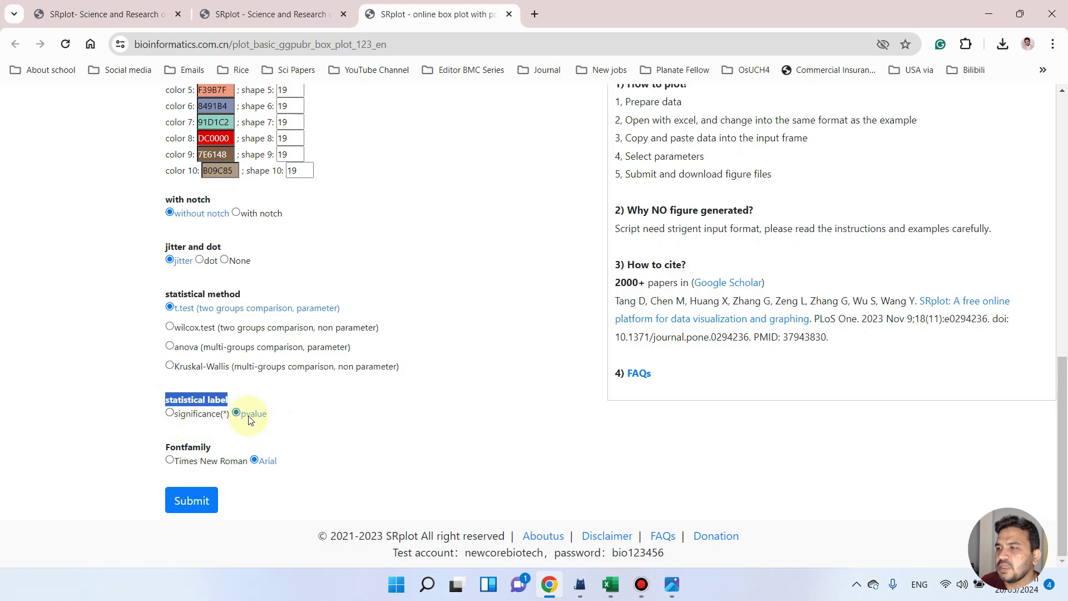
scroll(488, 430, up, 3)
scroll(489, 430, up, 3)
scroll(782, 219, up, 3)
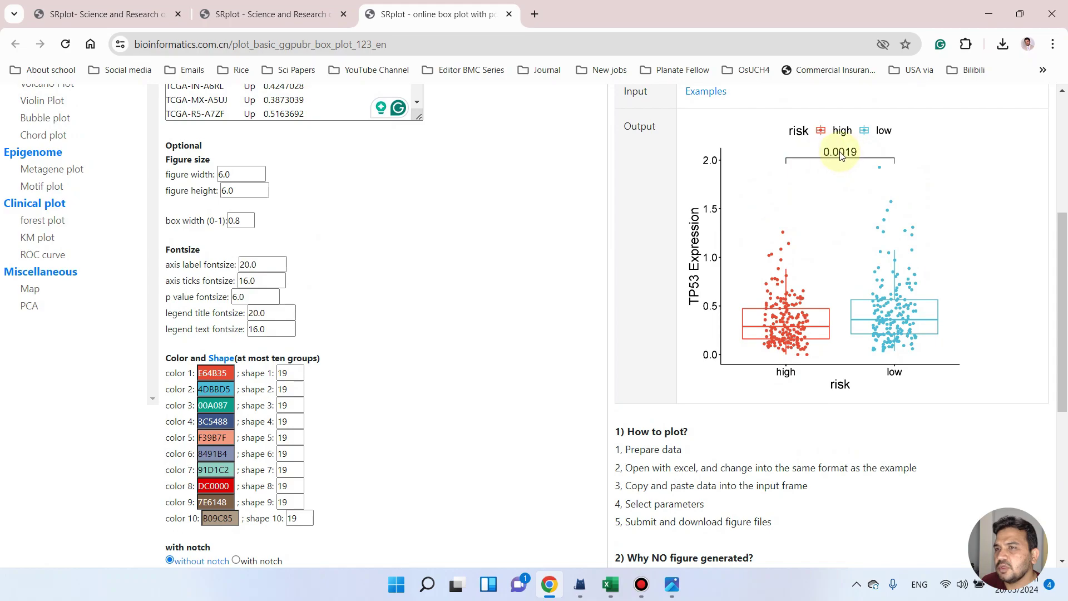
scroll(576, 259, down, 5)
scroll(326, 400, down, 2)
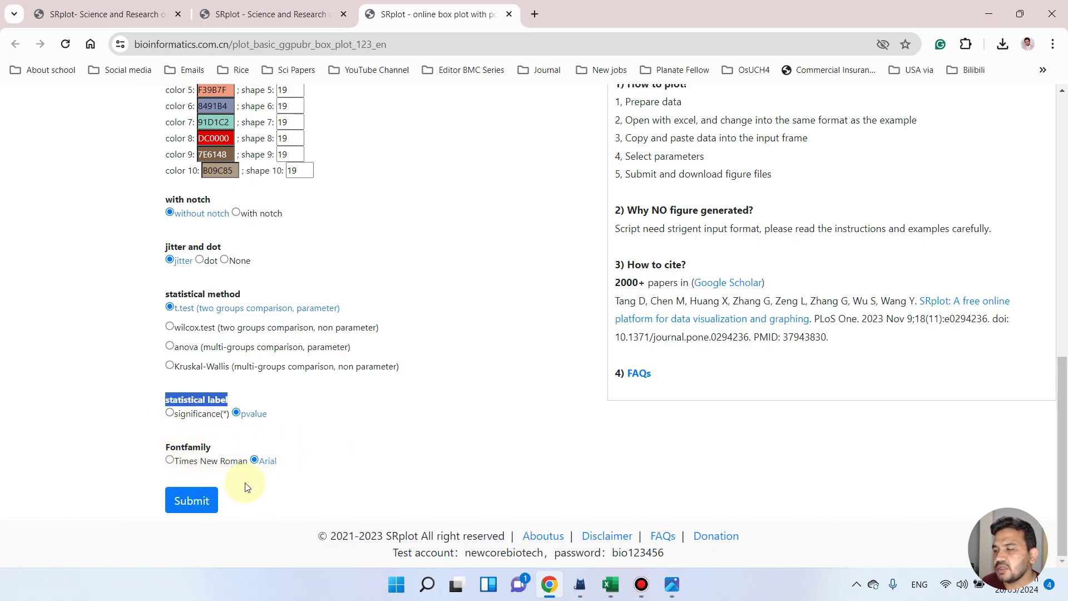
click(364, 444)
scroll(364, 445, up, 5)
scroll(292, 250, up, 5)
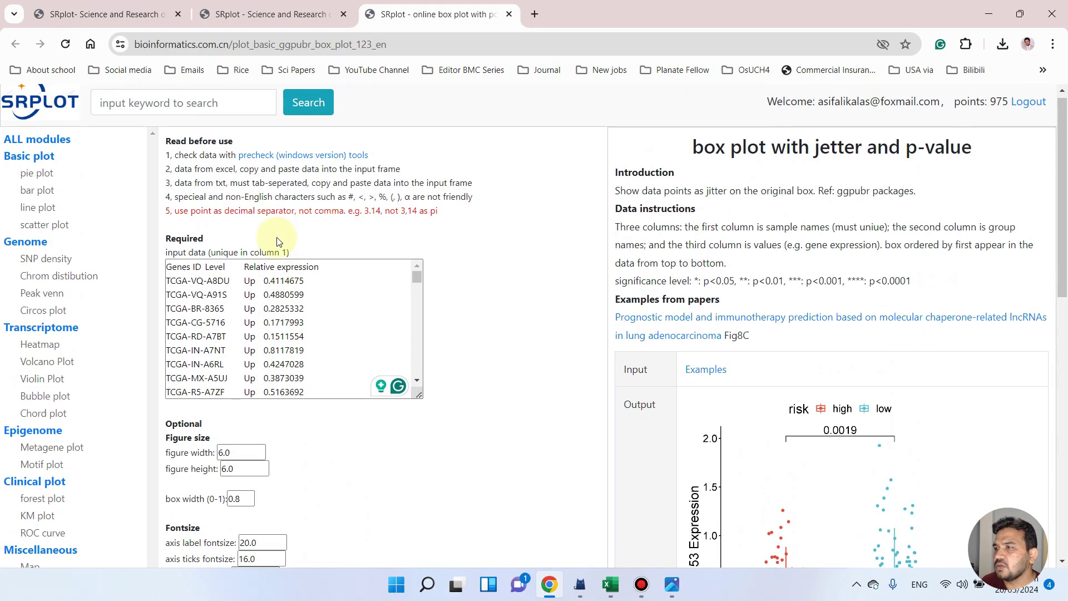
scroll(292, 250, up, 5)
drag(416, 279, 416, 397)
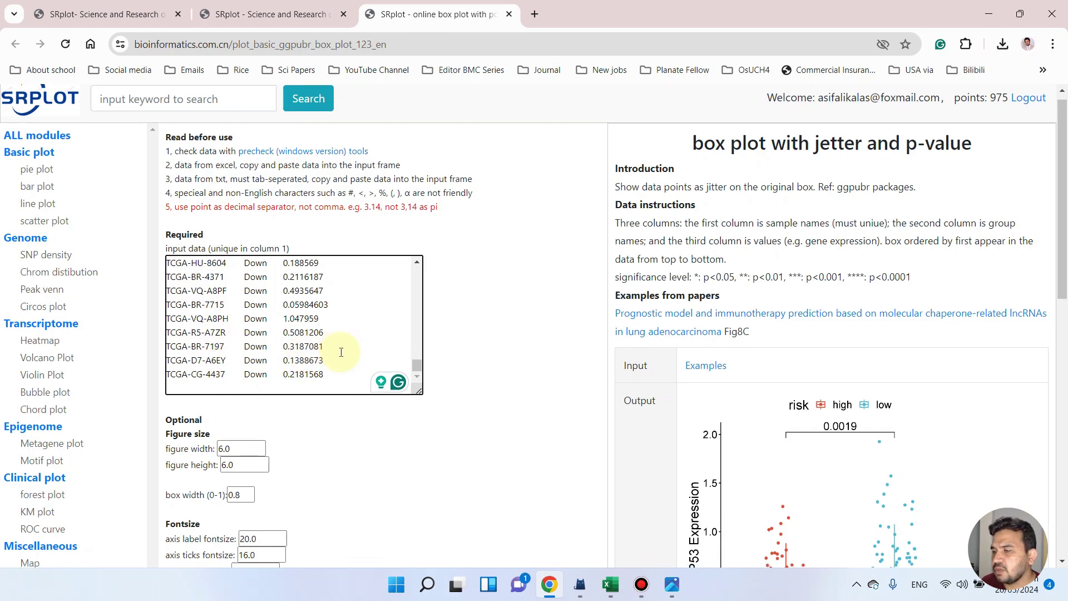
scroll(338, 351, down, 5)
scroll(338, 350, down, 5)
Submit the data, then download the box plot with p = 0.00054 as PDF and open it
click(207, 505)
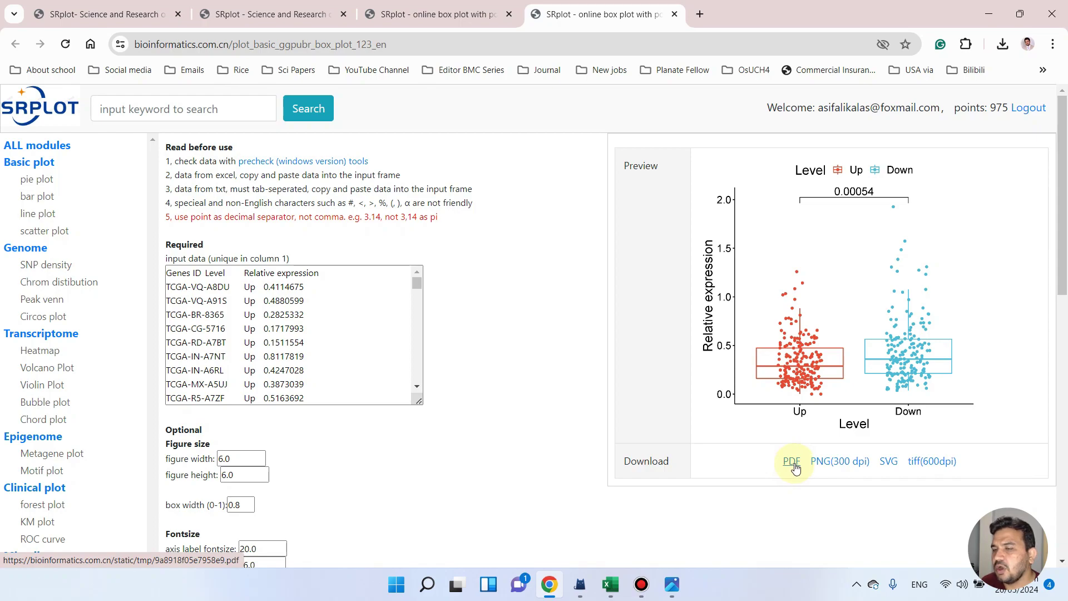
click(792, 462)
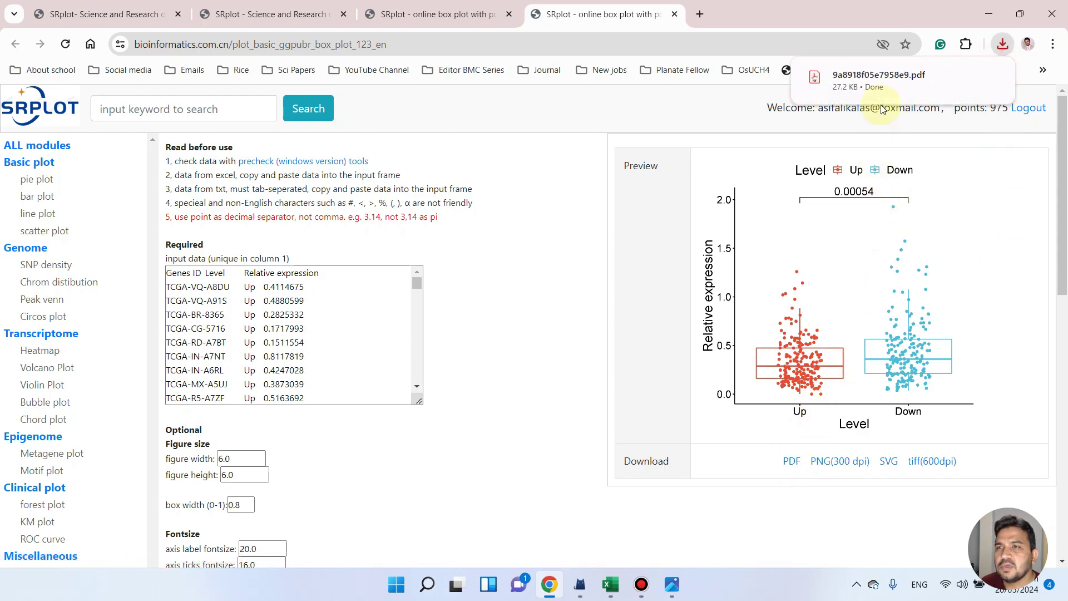
mouse_move(879, 80)
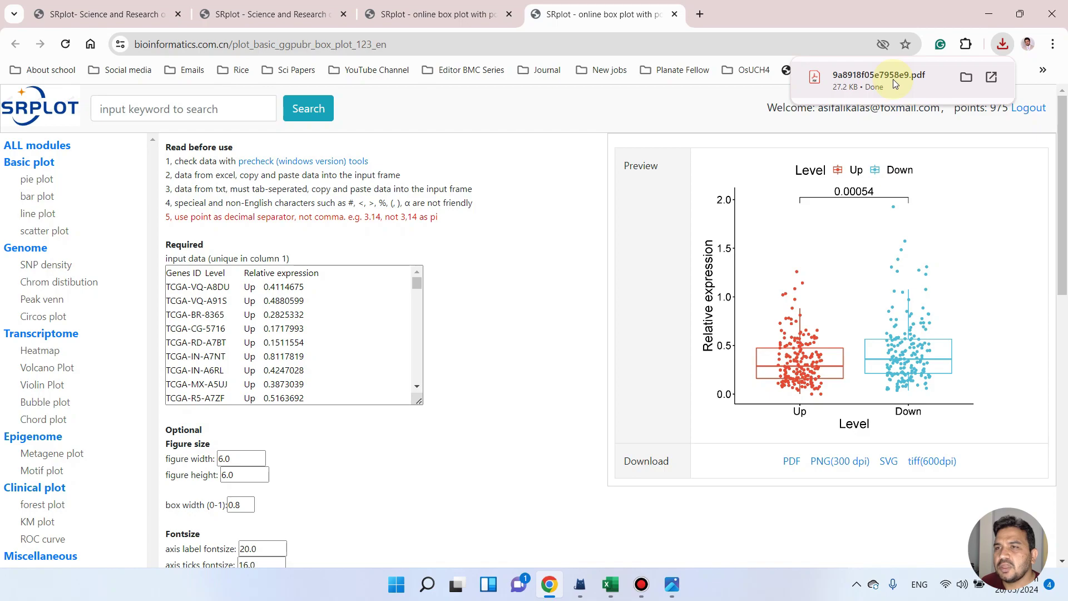
click(878, 75)
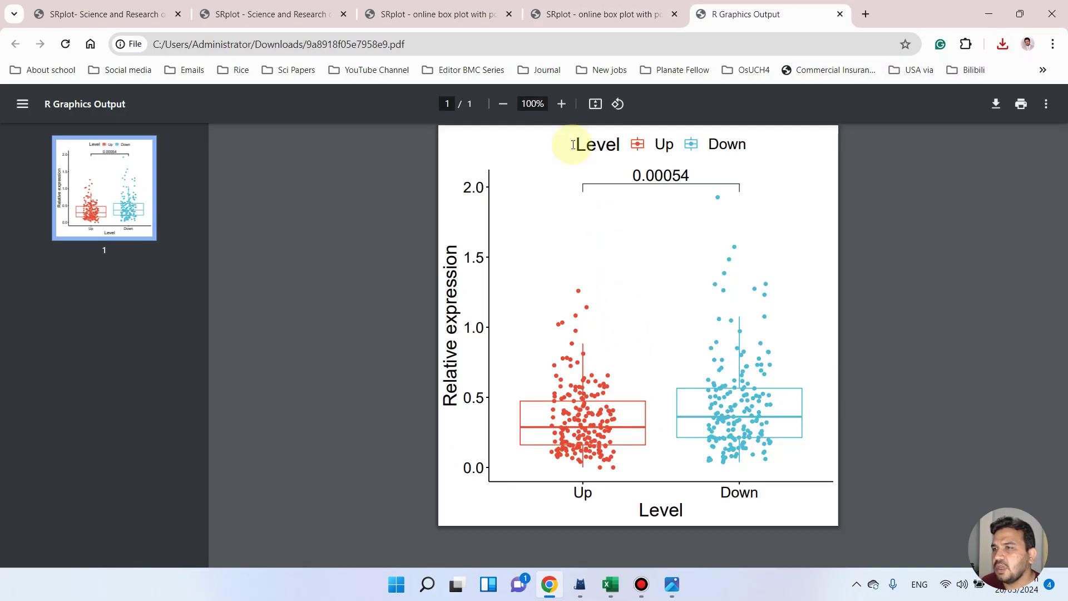
Zoom the box-plot PDF to 110% in the viewer
click(561, 104)
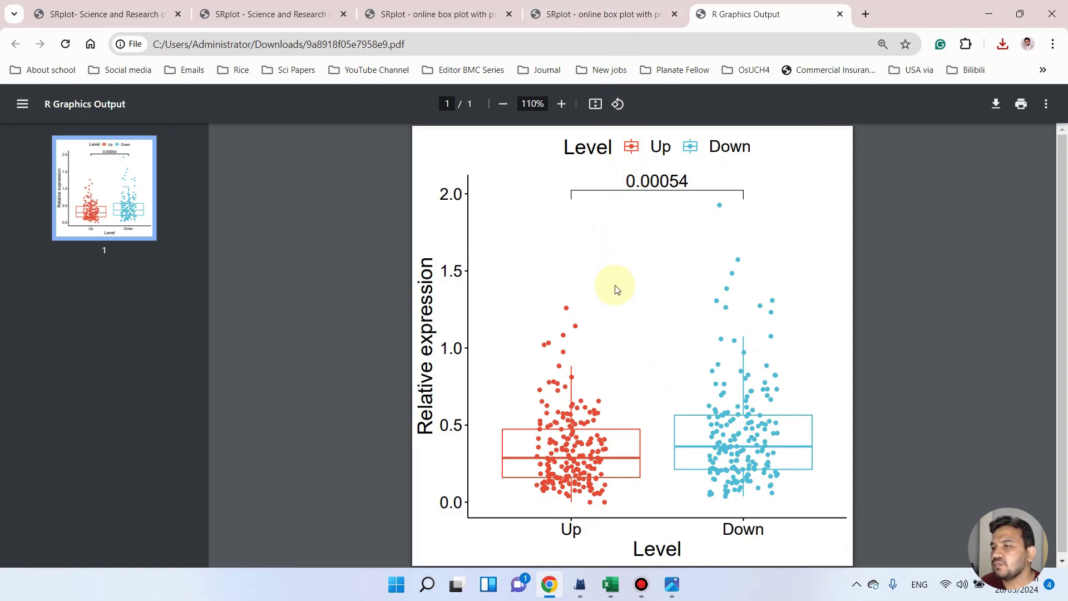
scroll(617, 286, down, 1)
scroll(601, 433, up, 1)
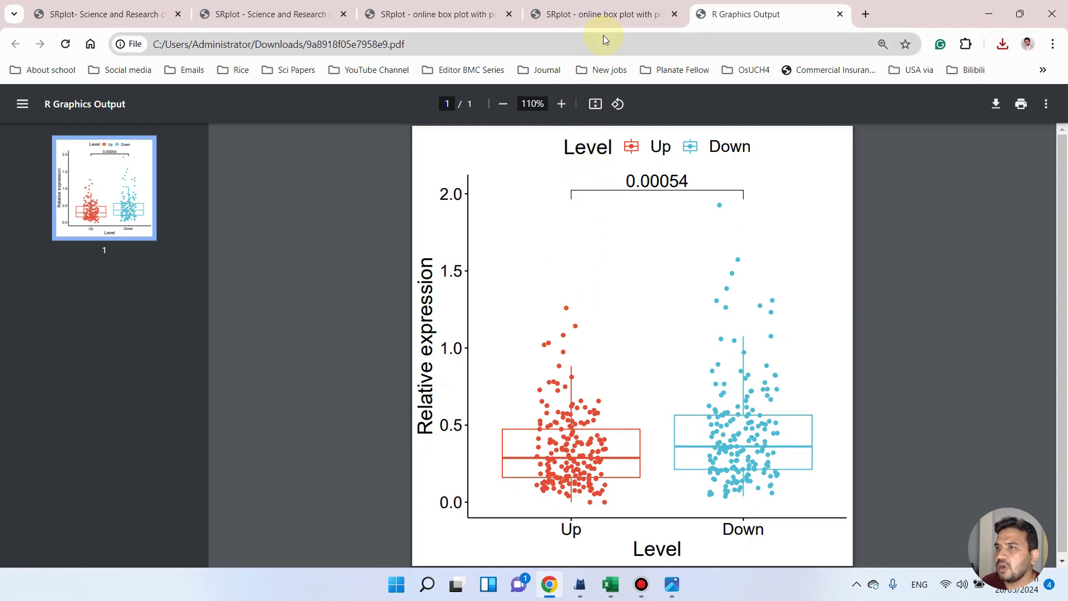
Switch back to the 'SRplot - online box plot' tab
click(617, 17)
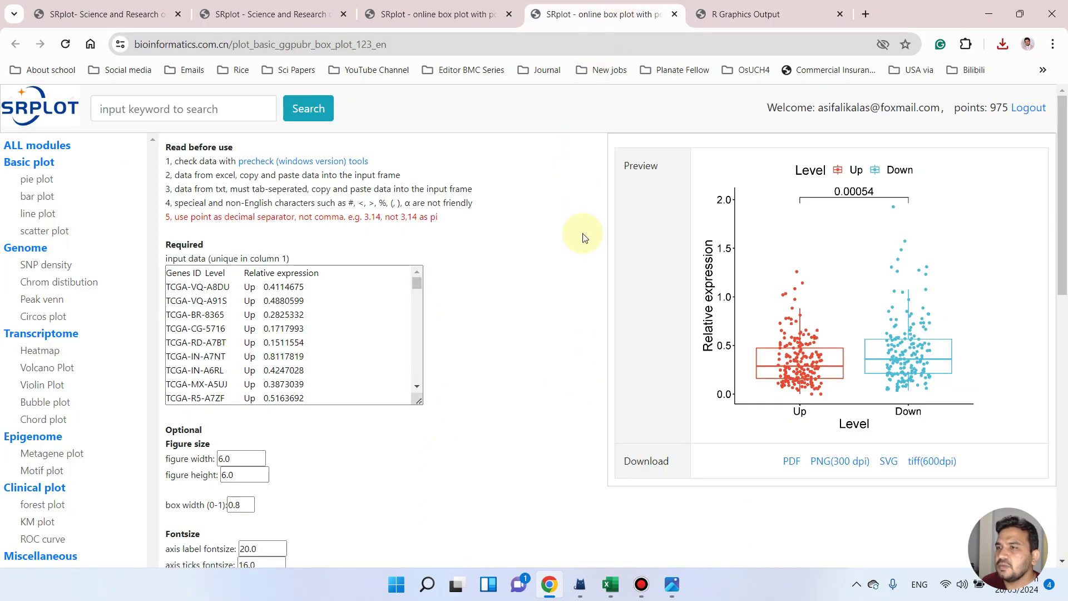